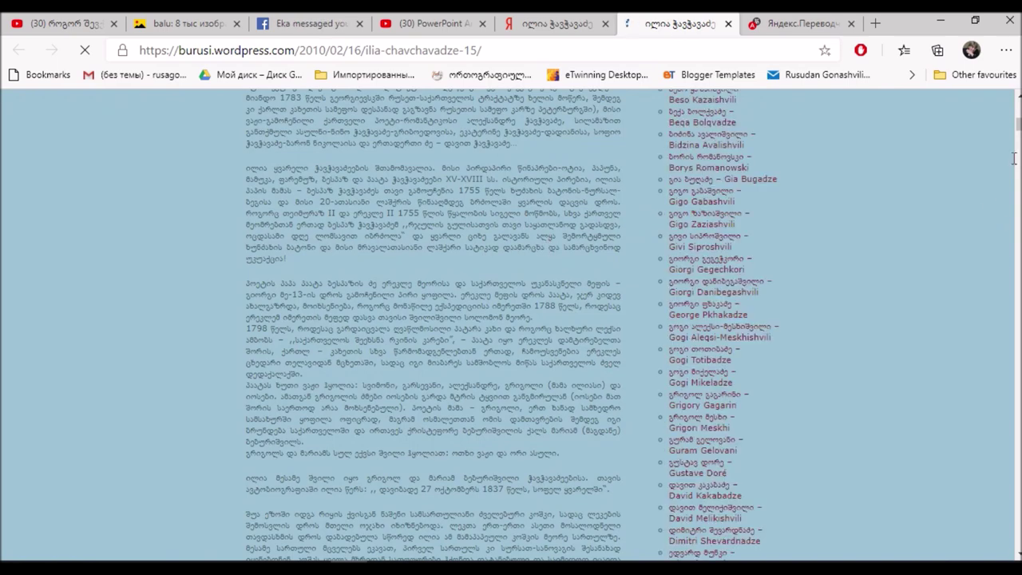
# Copy the Edge article's Kvareli childhood heading, dates and first paragraph, then return to PowerPoint's body box.
pyautogui.scroll(5, 1003, 136)
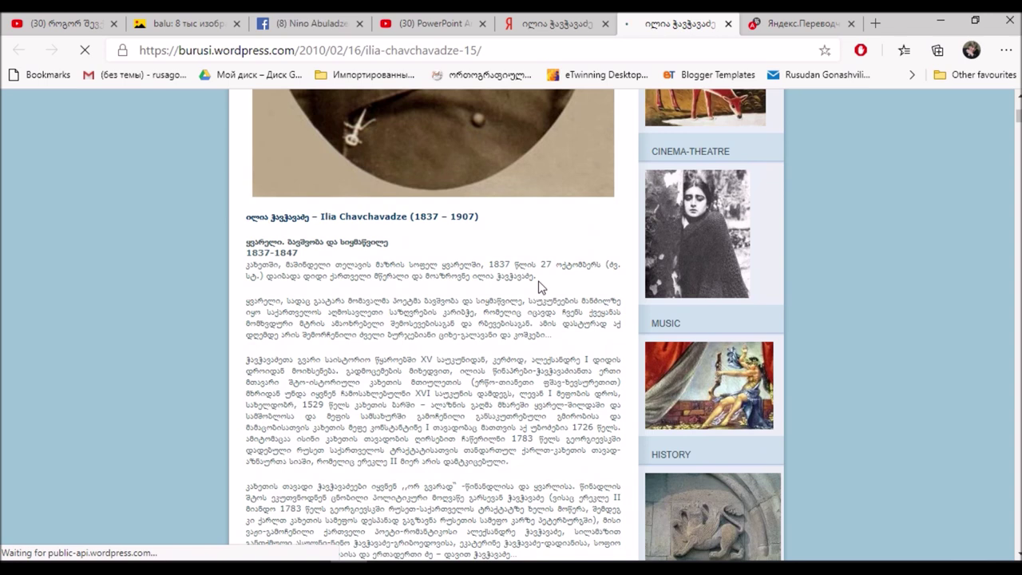
pyautogui.moveTo(541, 277); pyautogui.dragTo(236, 250)
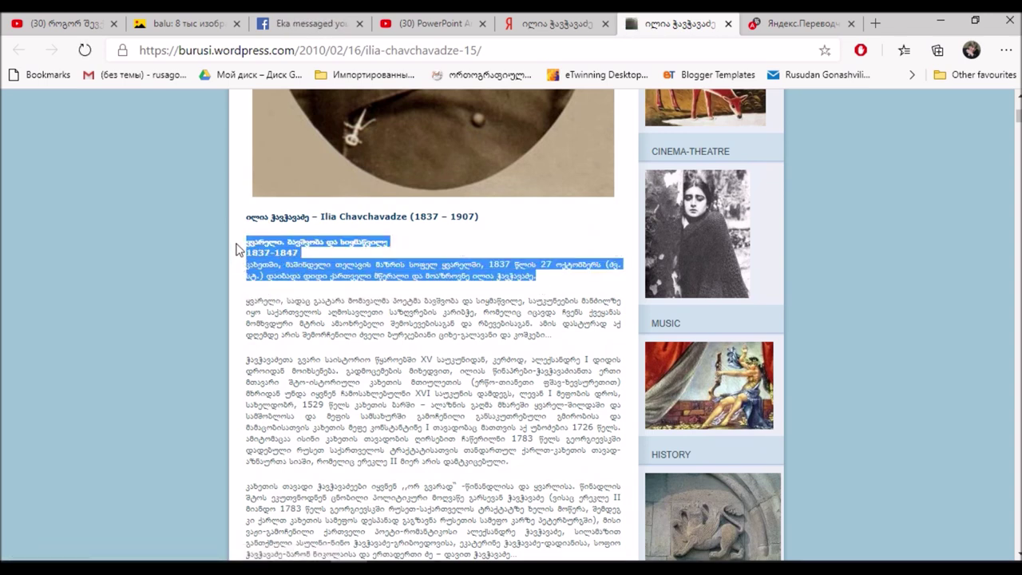
pyautogui.rightClick(269, 246)
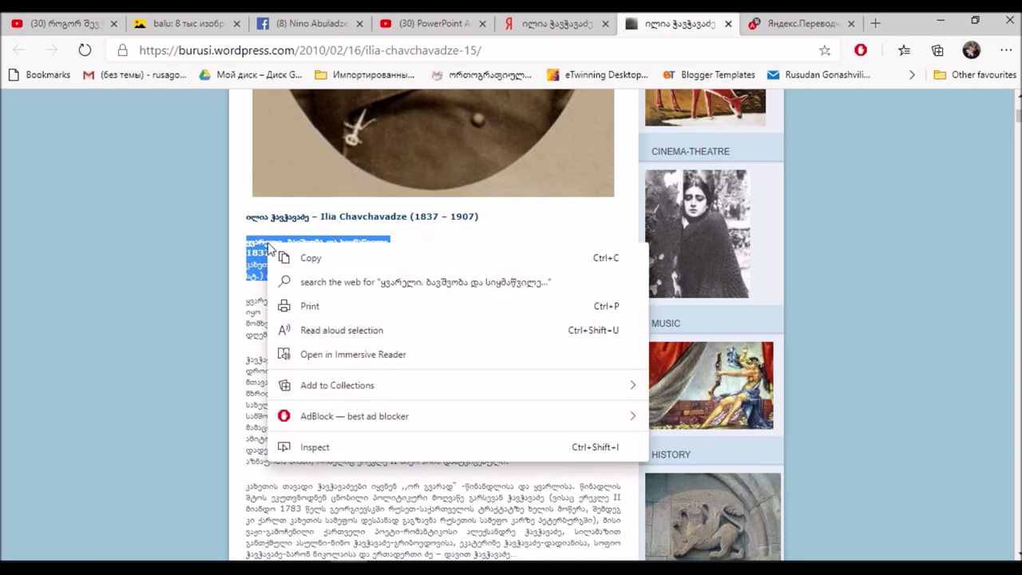
pyautogui.click(315, 257)
pyautogui.hotkey('alt', 'Tab')
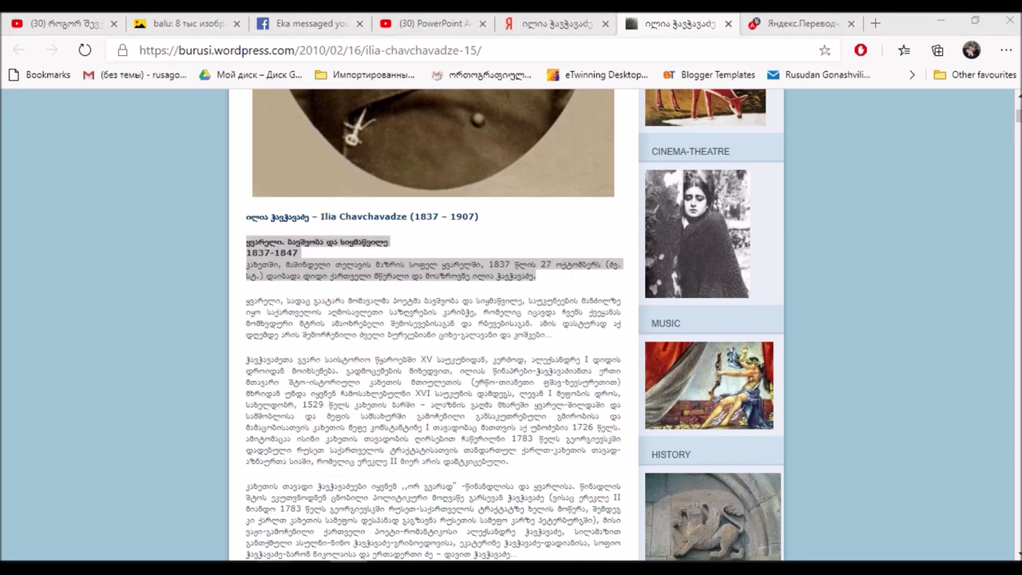
pyautogui.click(307, 261)
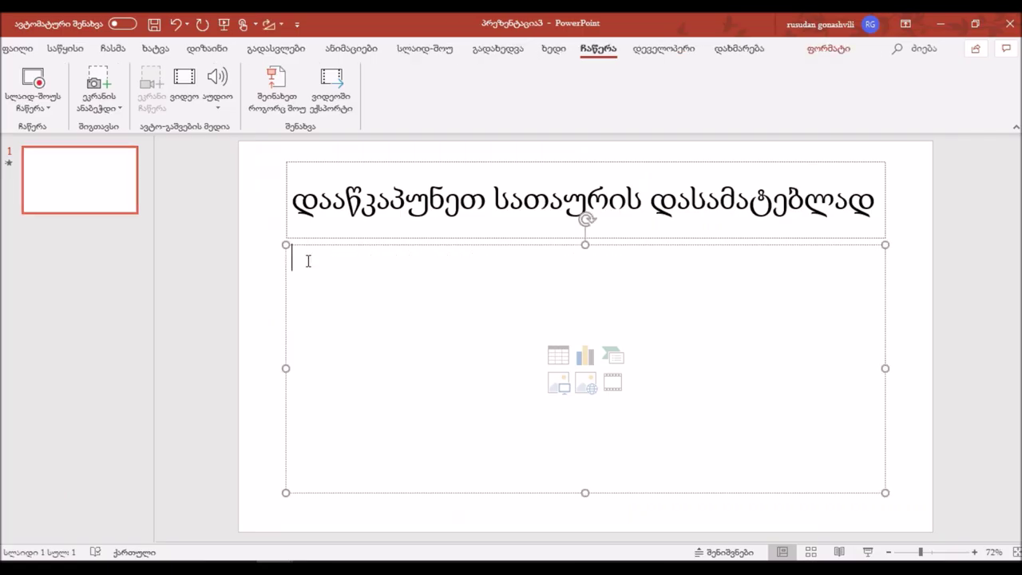
# Paste the passage into the body box as plain text and delete the 1837-1847 dates line.
pyautogui.rightClick(307, 261)
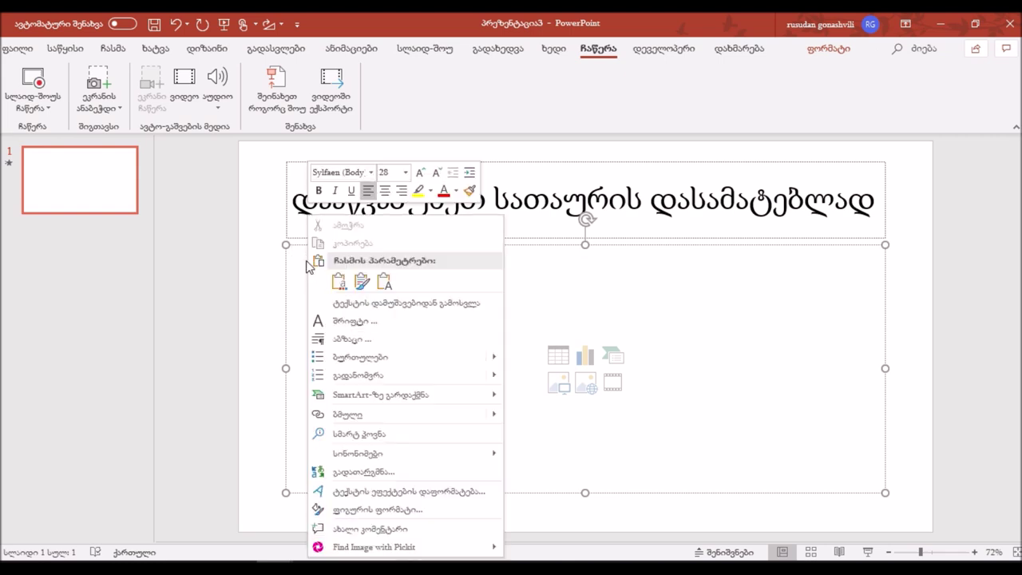
pyautogui.click(384, 282)
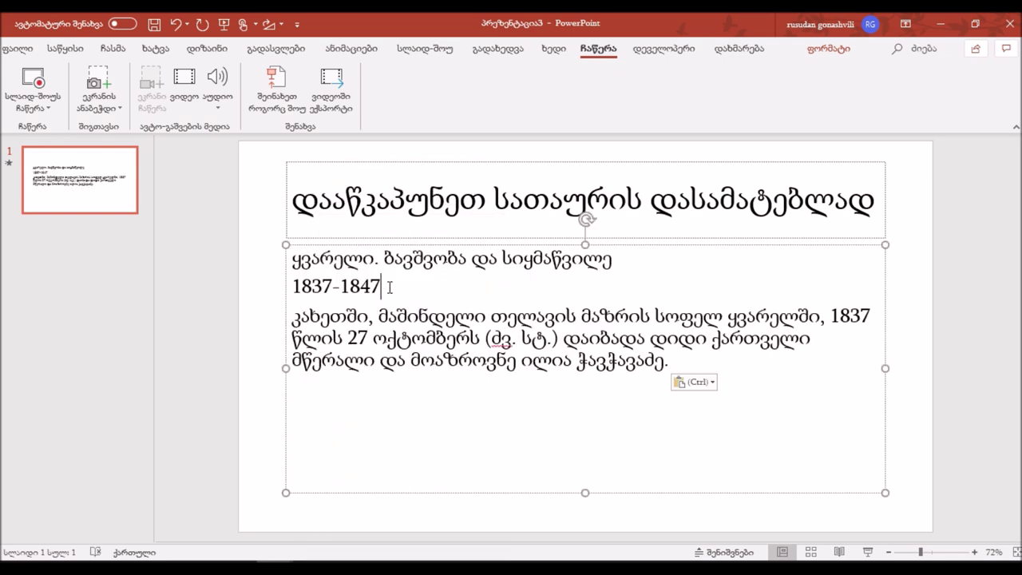
pyautogui.moveTo(382, 286); pyautogui.dragTo(289, 286)
pyautogui.press('Delete')
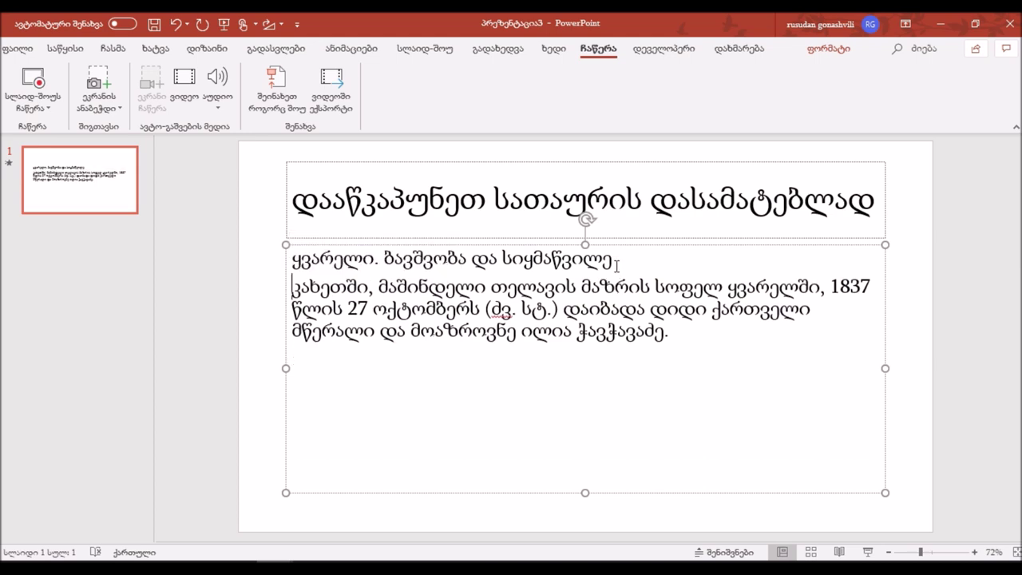
pyautogui.moveTo(615, 262); pyautogui.dragTo(292, 259)
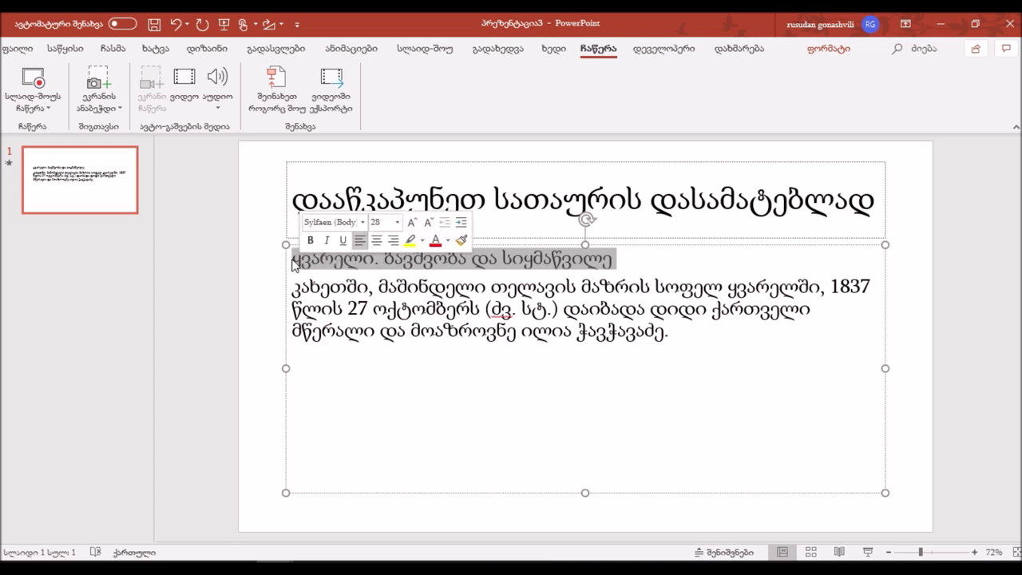
pyautogui.click(71, 50)
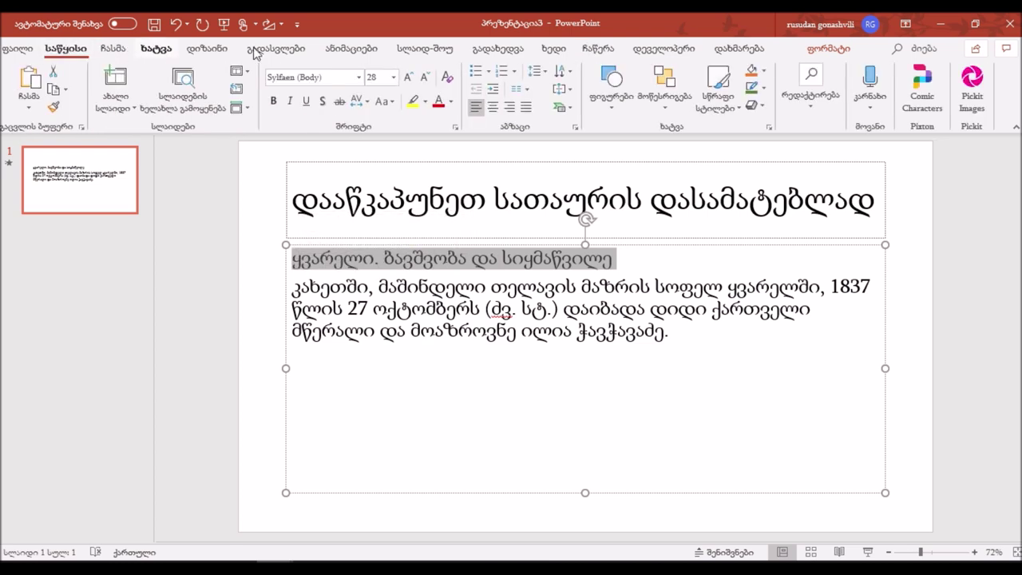
# Give the body text the სხლეტა entrance animation, replacing the first-tried ტრიალი effect.
pyautogui.click(340, 50)
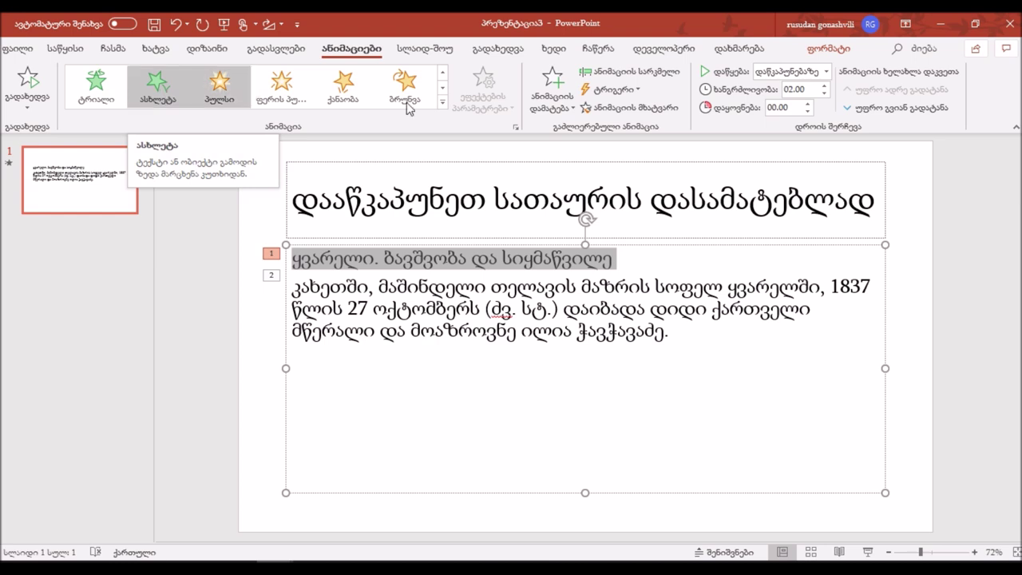
pyautogui.click(443, 102)
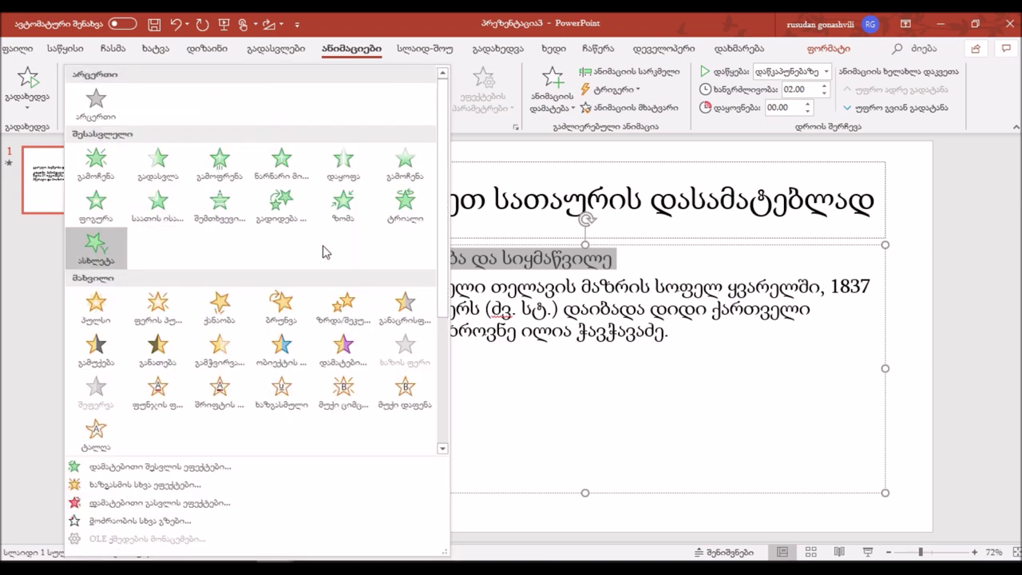
pyautogui.click(419, 212)
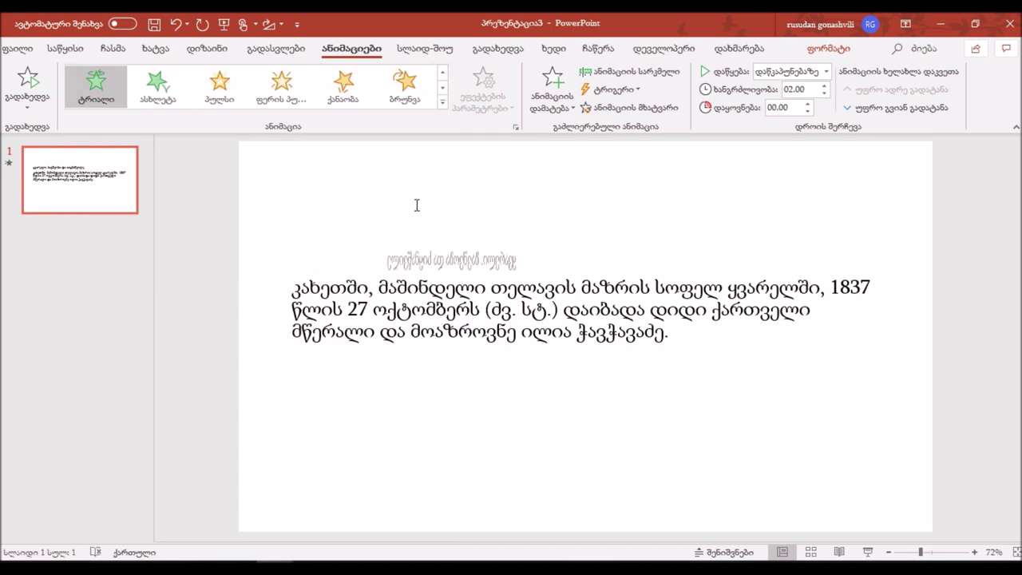
pyautogui.click(444, 100)
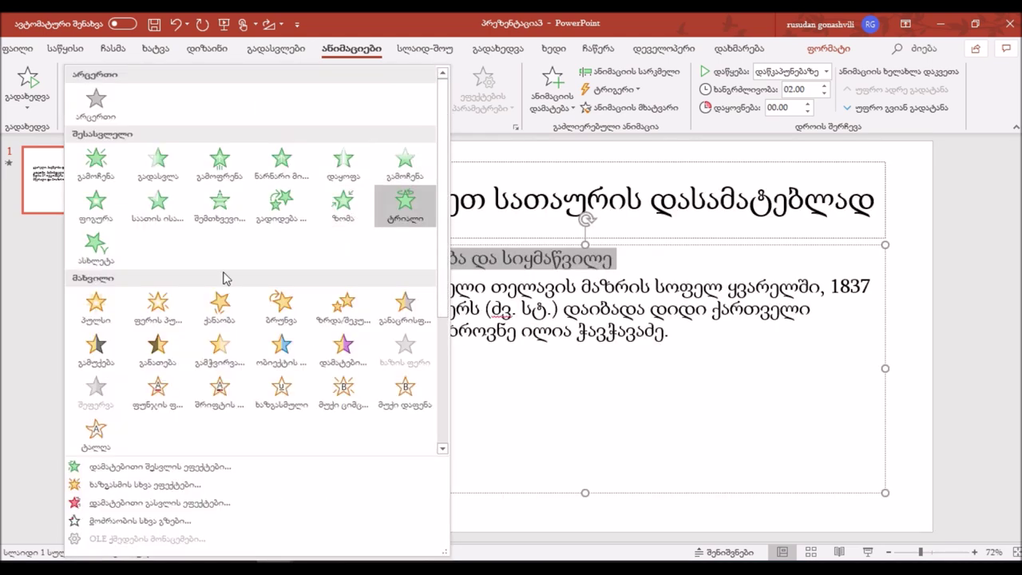
pyautogui.click(96, 247)
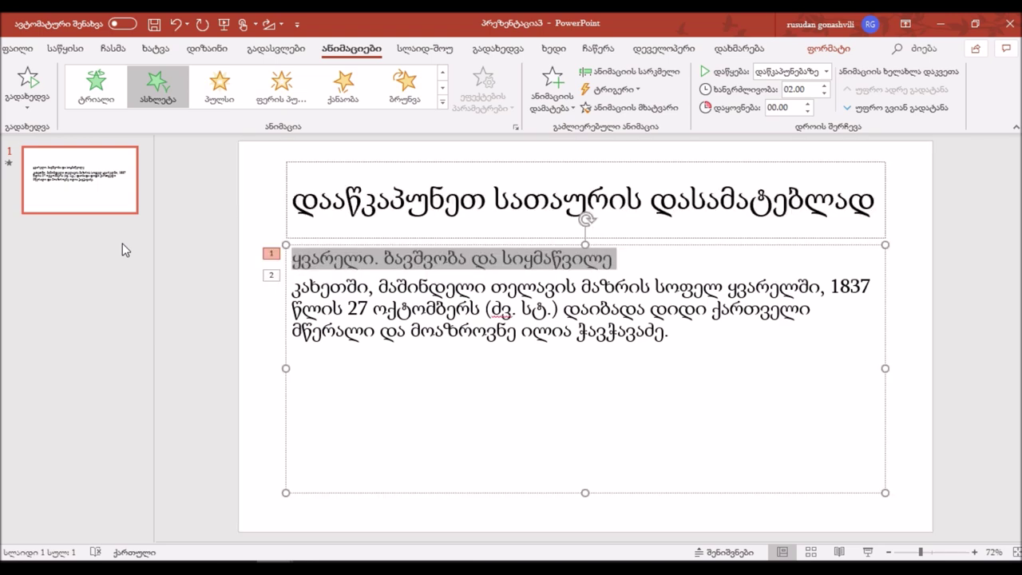
pyautogui.click(631, 71)
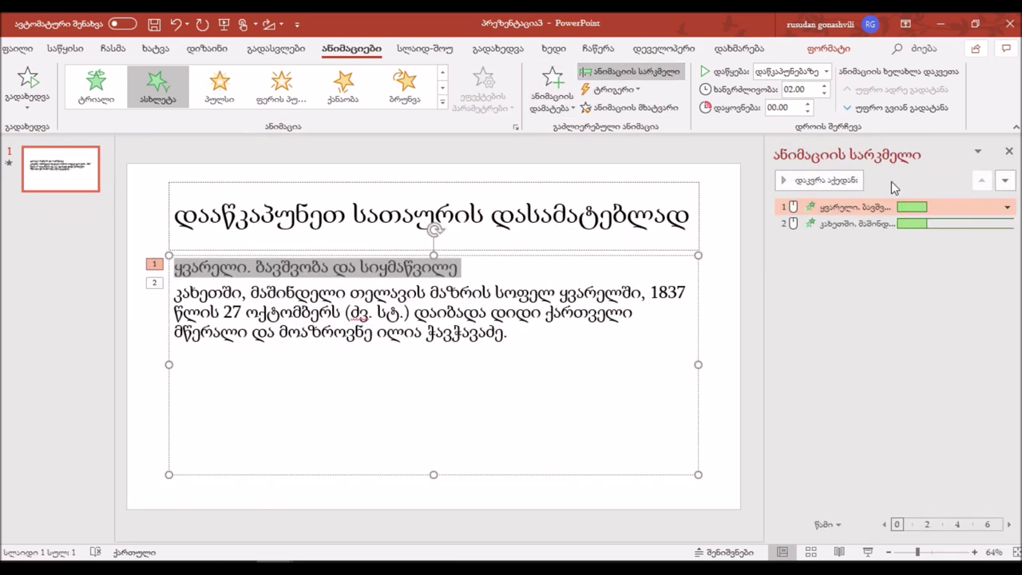
# Remove the paragraph's animation, leaving only the heading's სხლეტა entrance effect.
pyautogui.click(1008, 224)
pyautogui.click(1008, 225)
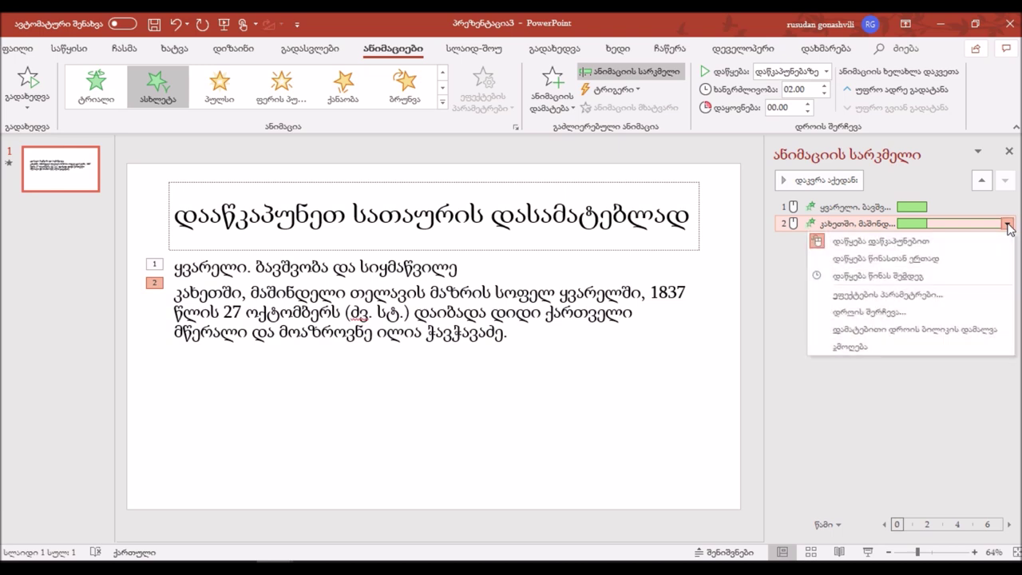
pyautogui.click(850, 347)
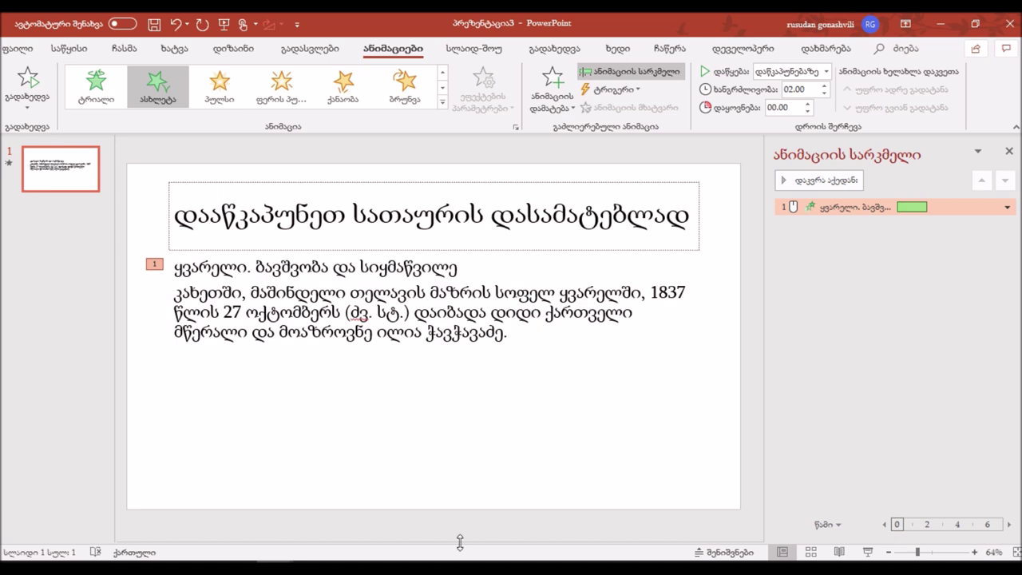
pyautogui.click(1007, 207)
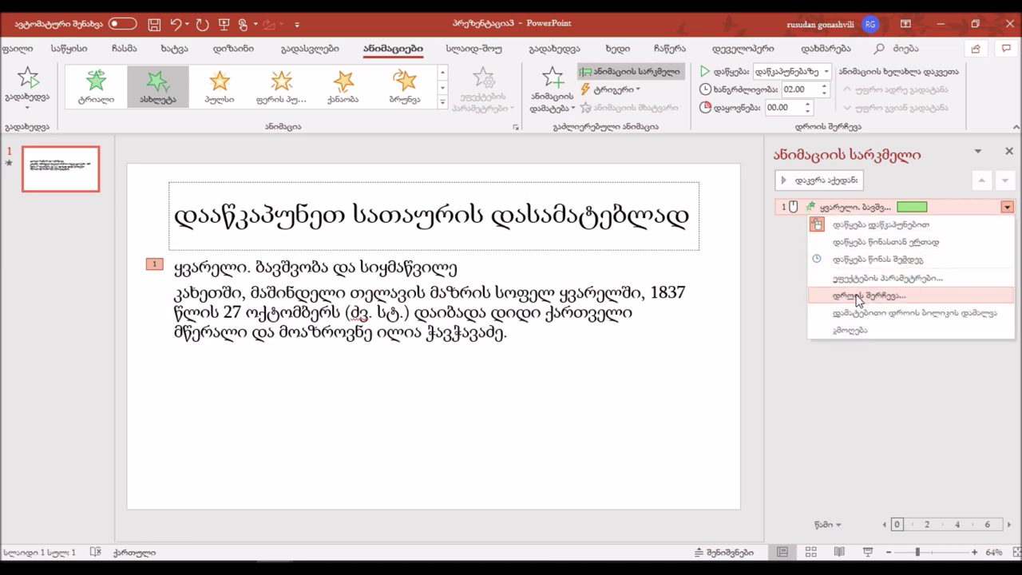
pyautogui.click(860, 279)
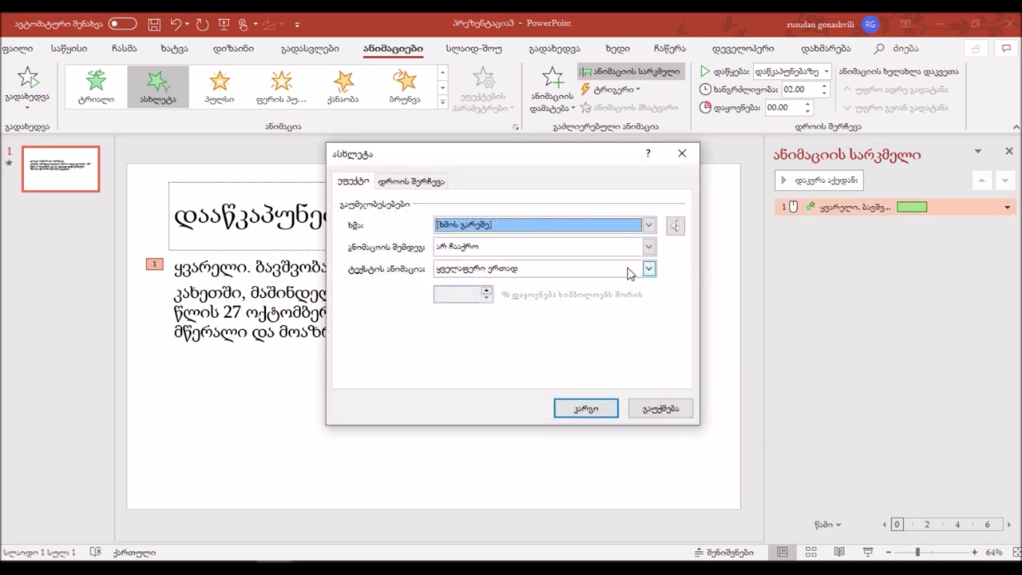
# Make the heading's animation run letter by letter instead of word by word.
pyautogui.click(649, 269)
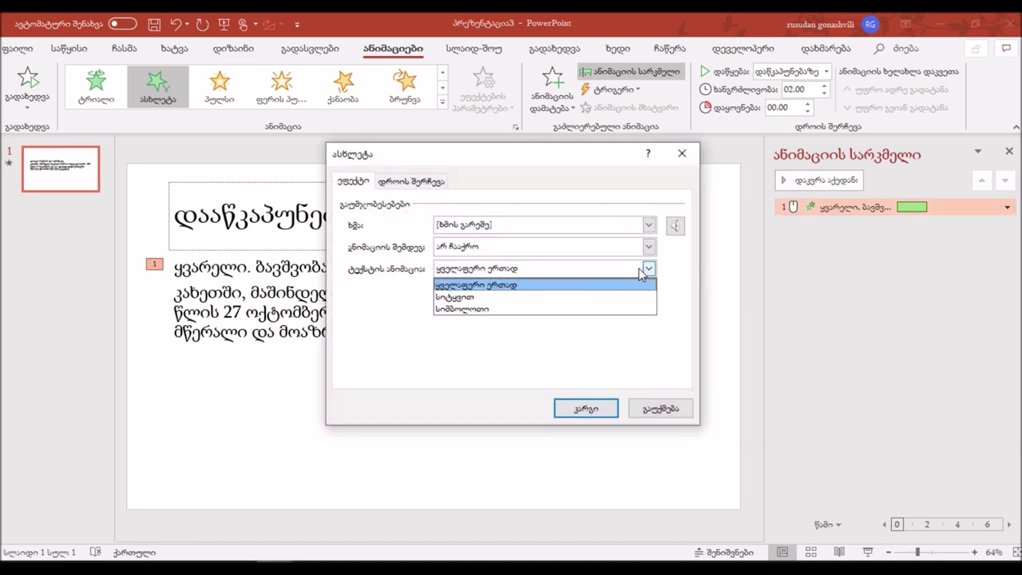
pyautogui.click(473, 298)
pyautogui.click(585, 409)
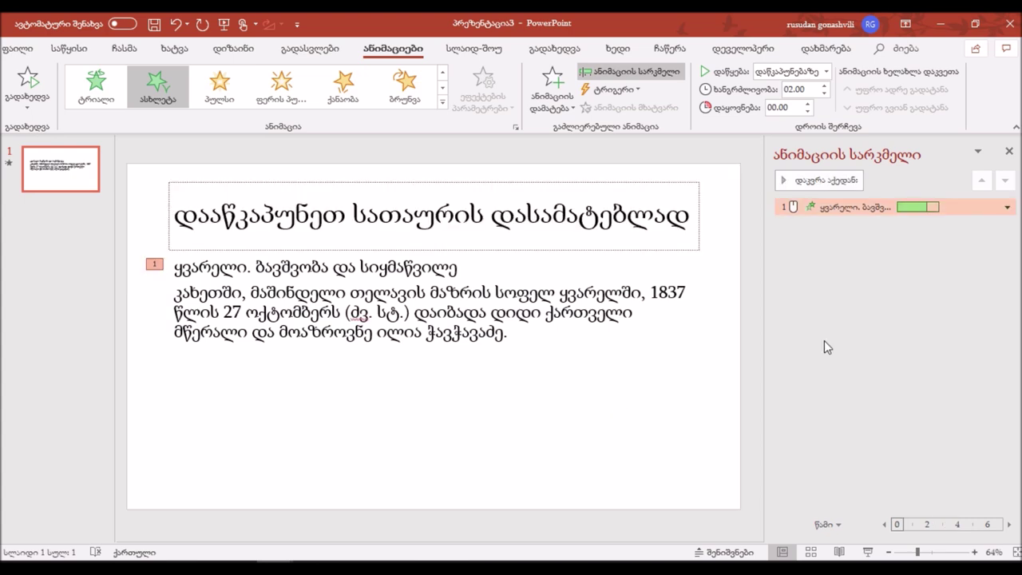
pyautogui.click(1007, 207)
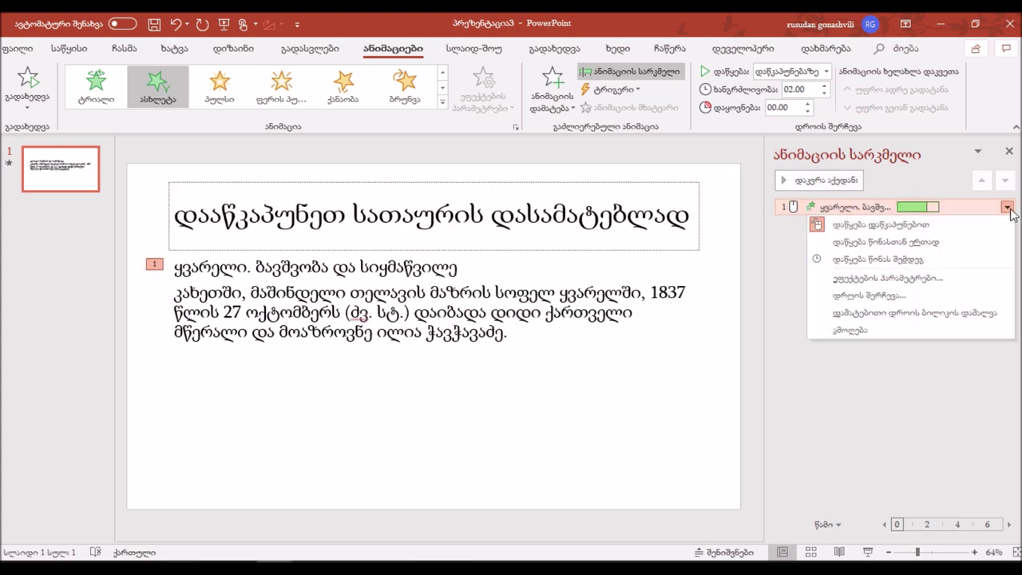
pyautogui.click(865, 277)
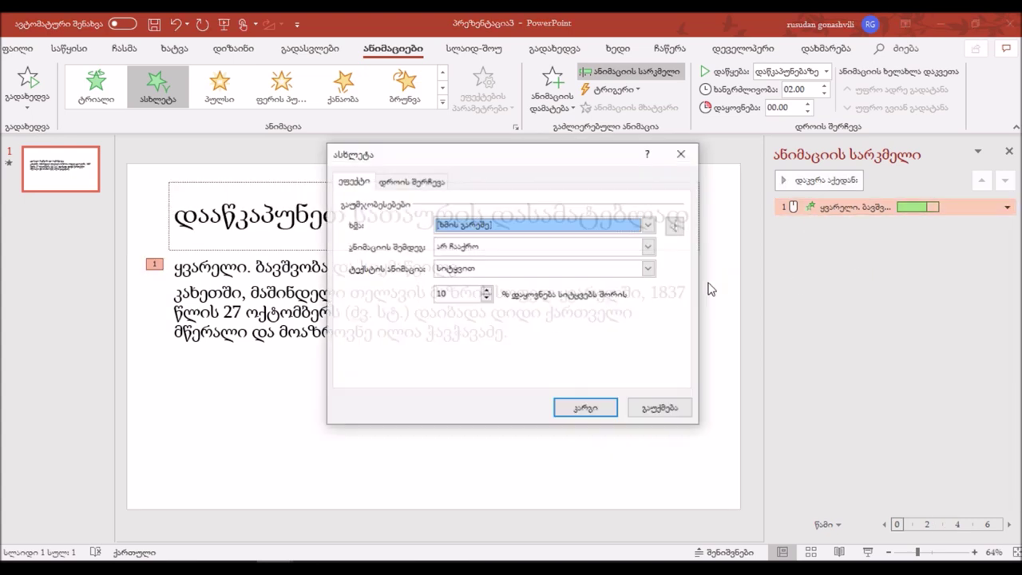
pyautogui.click(650, 269)
pyautogui.click(481, 309)
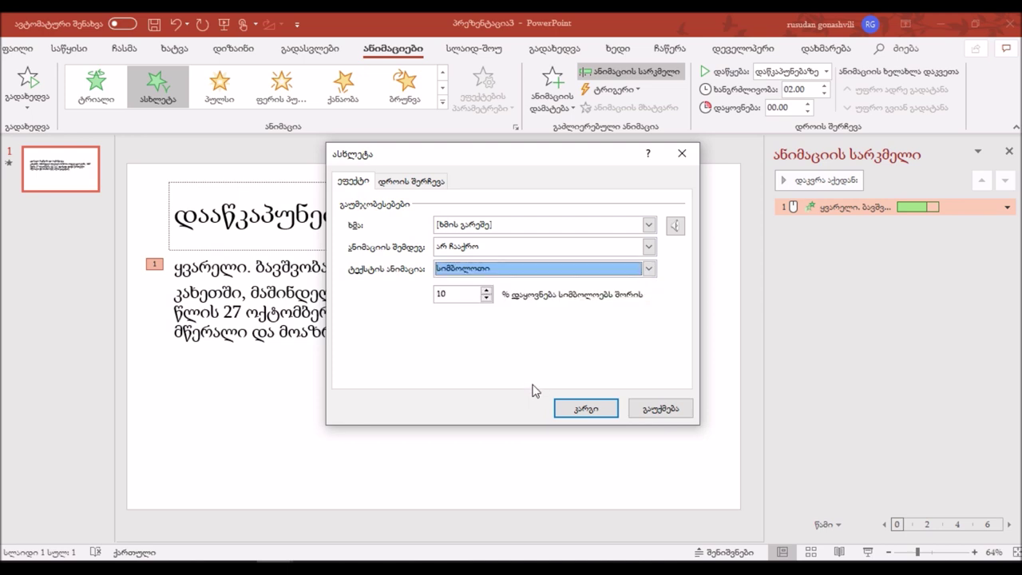
pyautogui.click(586, 408)
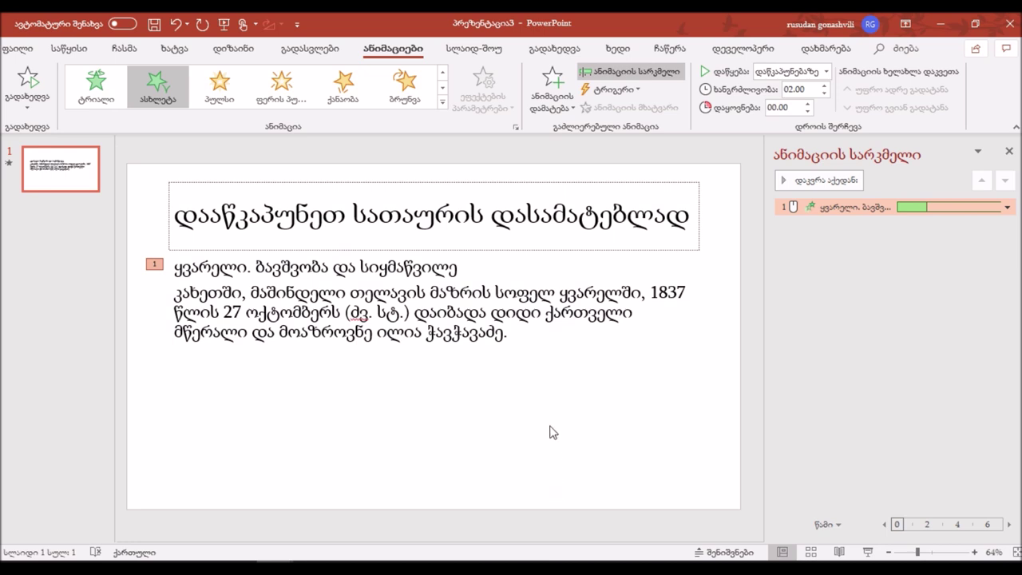
pyautogui.moveTo(512, 330); pyautogui.dragTo(174, 292)
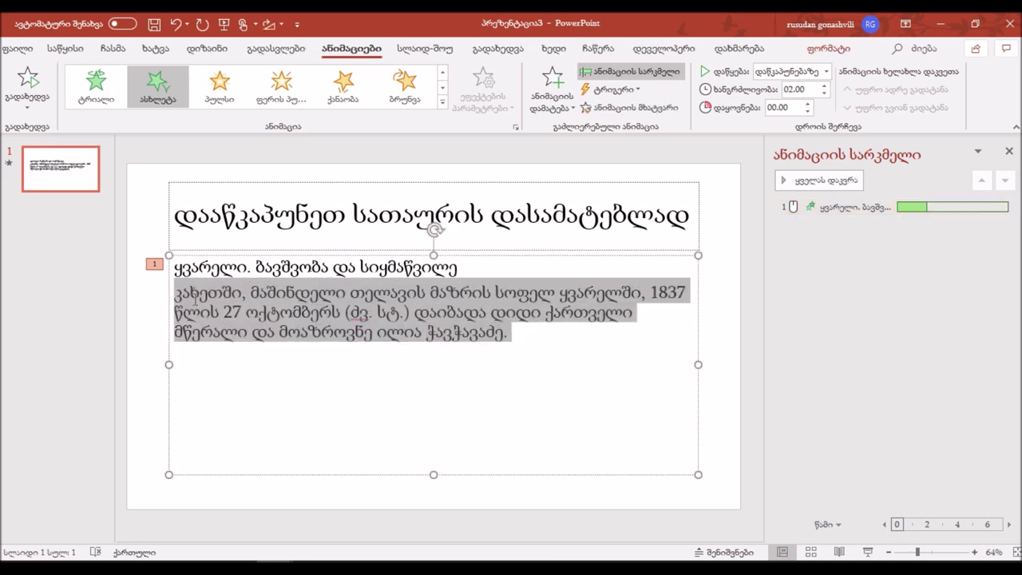
# Apply the ტრიალი entrance effect to the three-line birth paragraph as the second animation.
pyautogui.click(442, 102)
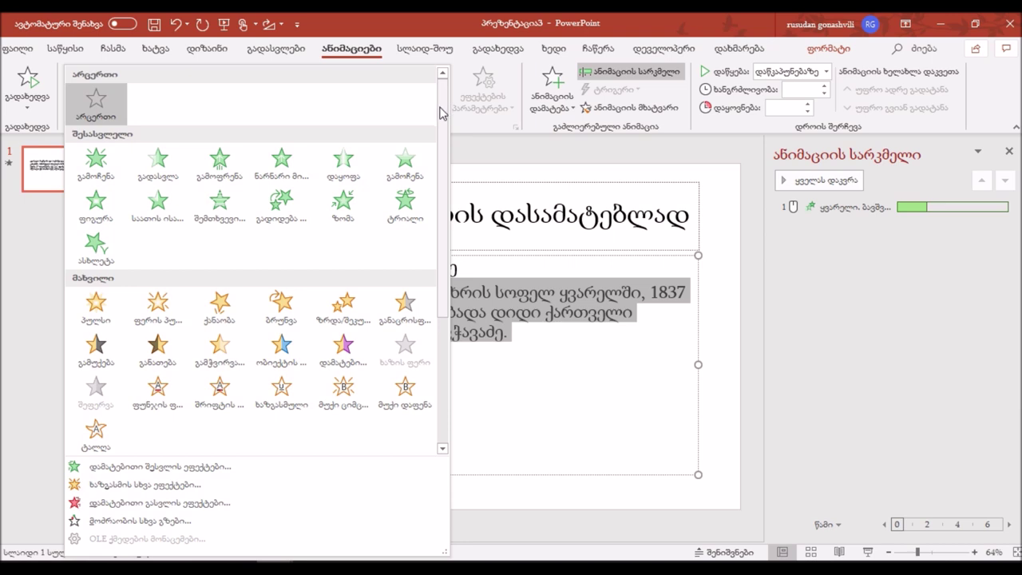
pyautogui.click(408, 214)
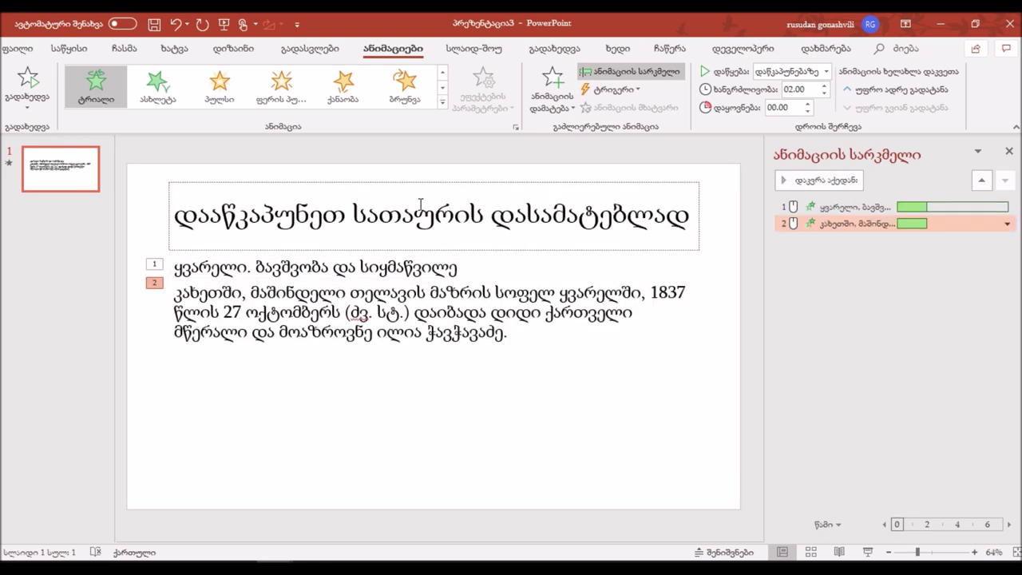
pyautogui.click(1007, 224)
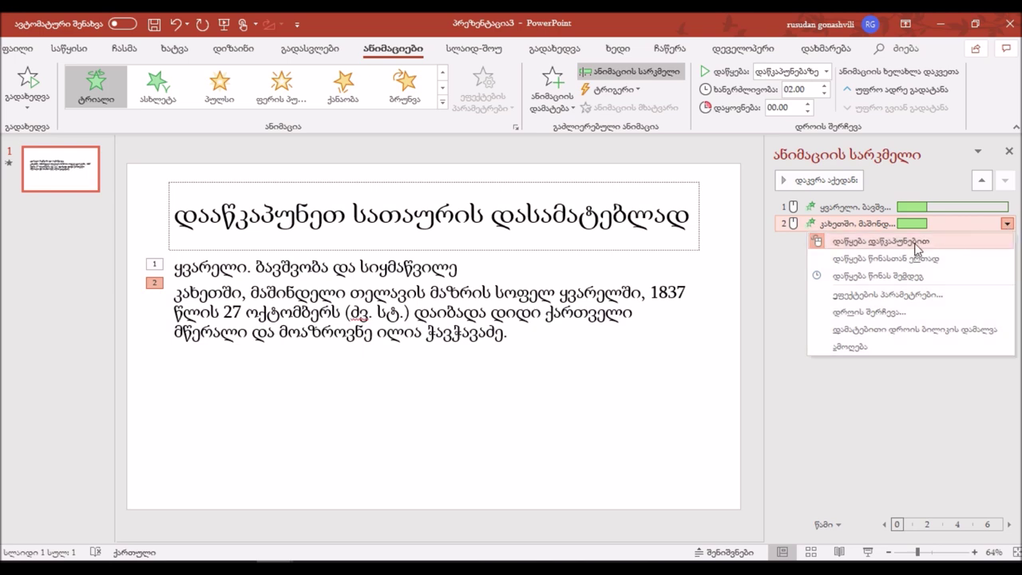
# Set the paragraph's ტრიალი animation to run letter by letter with a 10% delay between letters.
pyautogui.click(859, 294)
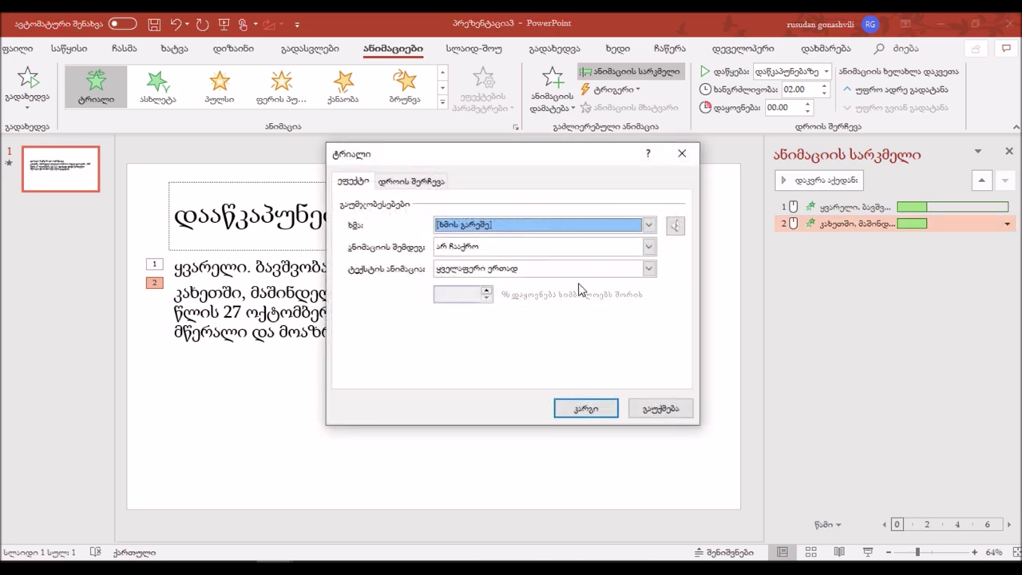
pyautogui.click(648, 269)
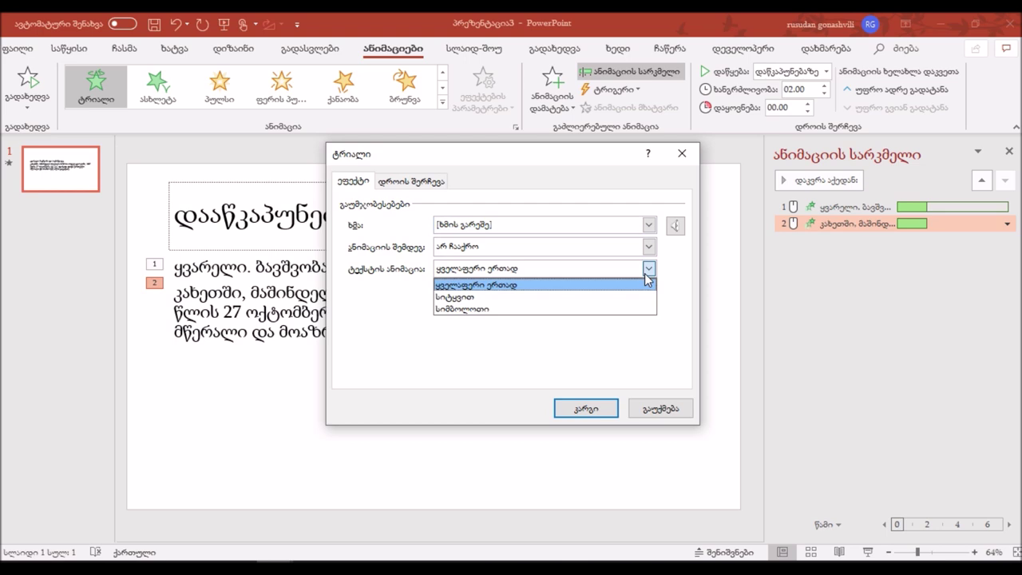
pyautogui.click(472, 298)
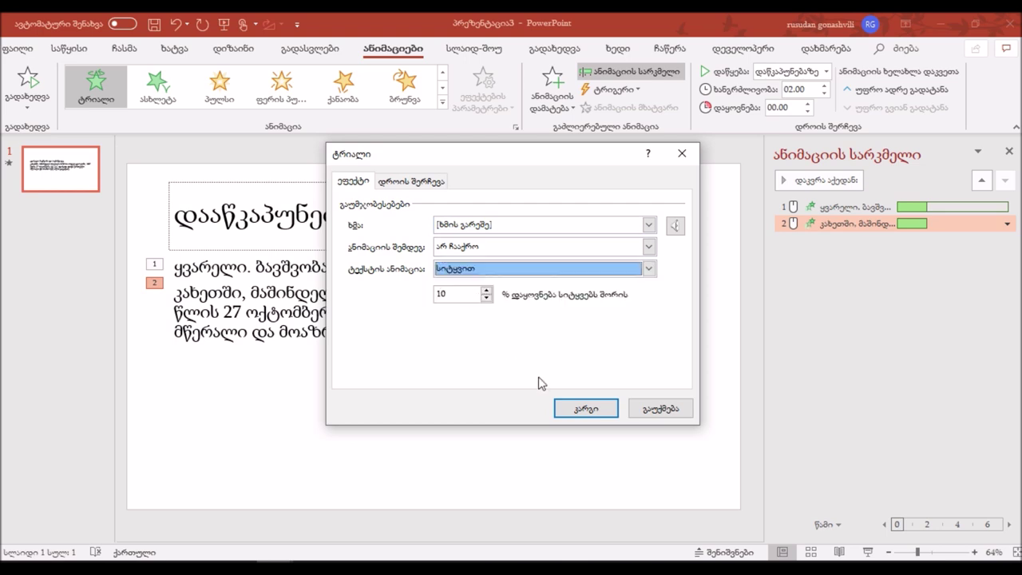
pyautogui.click(577, 409)
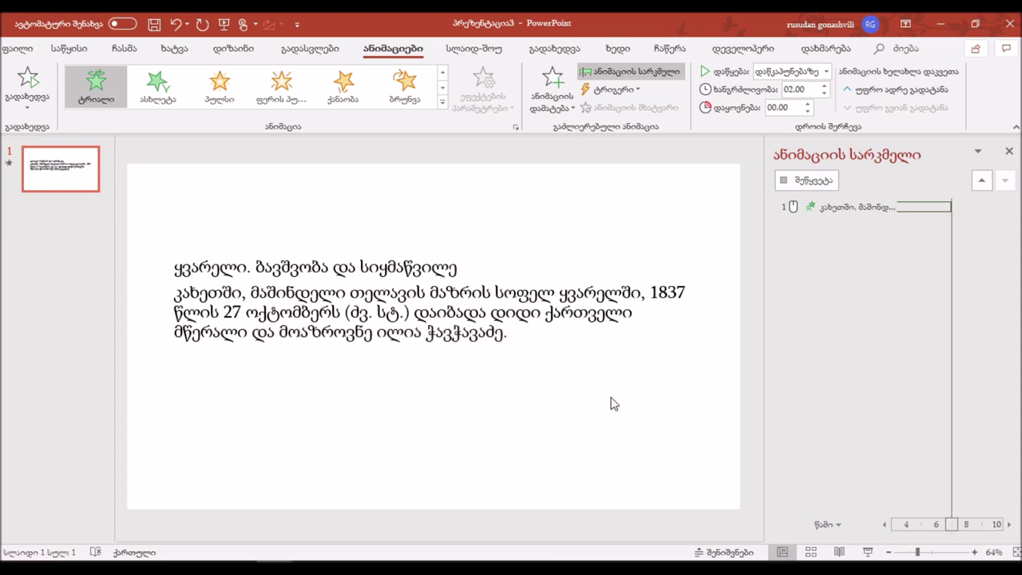
pyautogui.click(1009, 224)
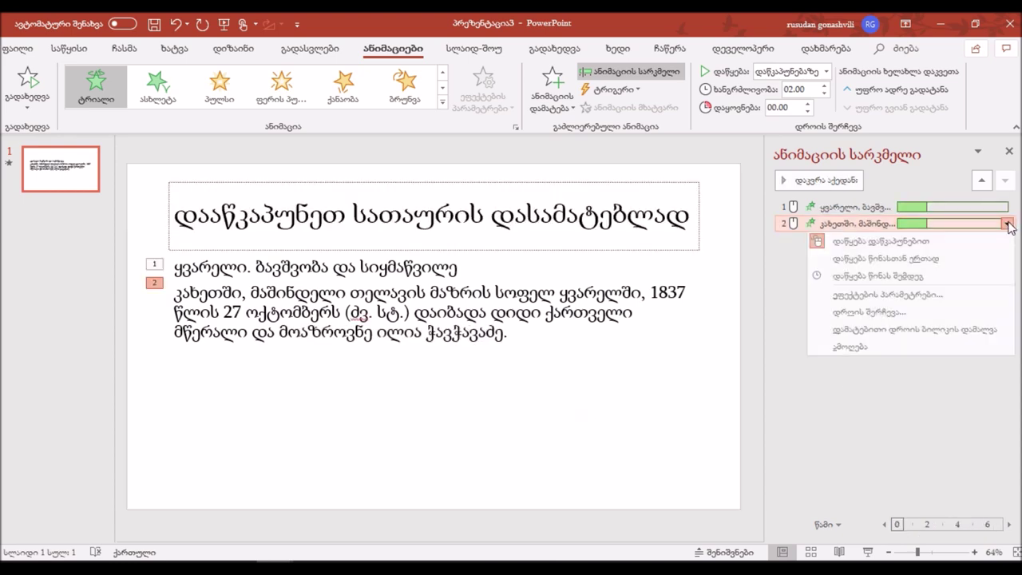
pyautogui.click(850, 295)
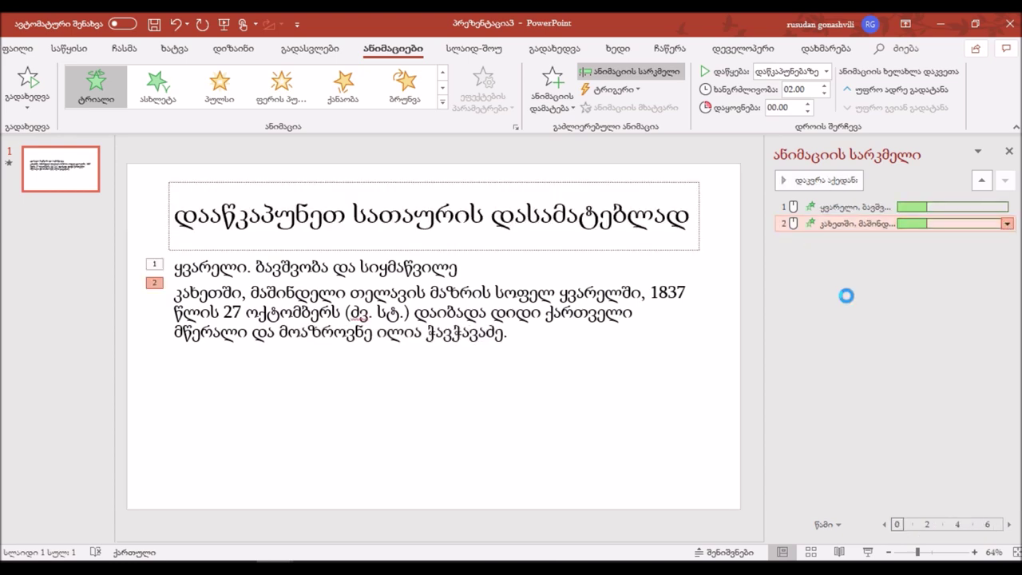
pyautogui.click(648, 269)
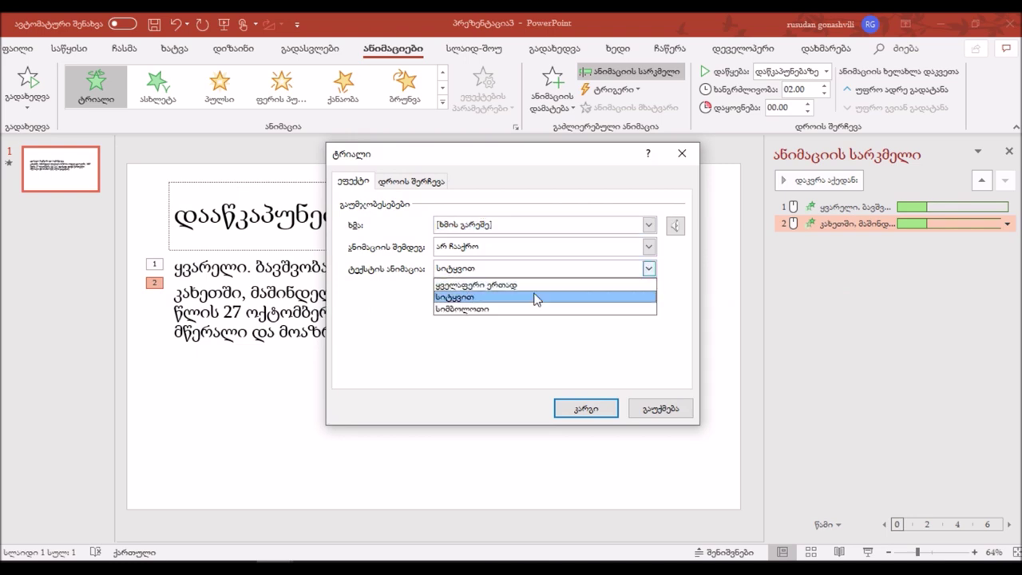
pyautogui.click(485, 310)
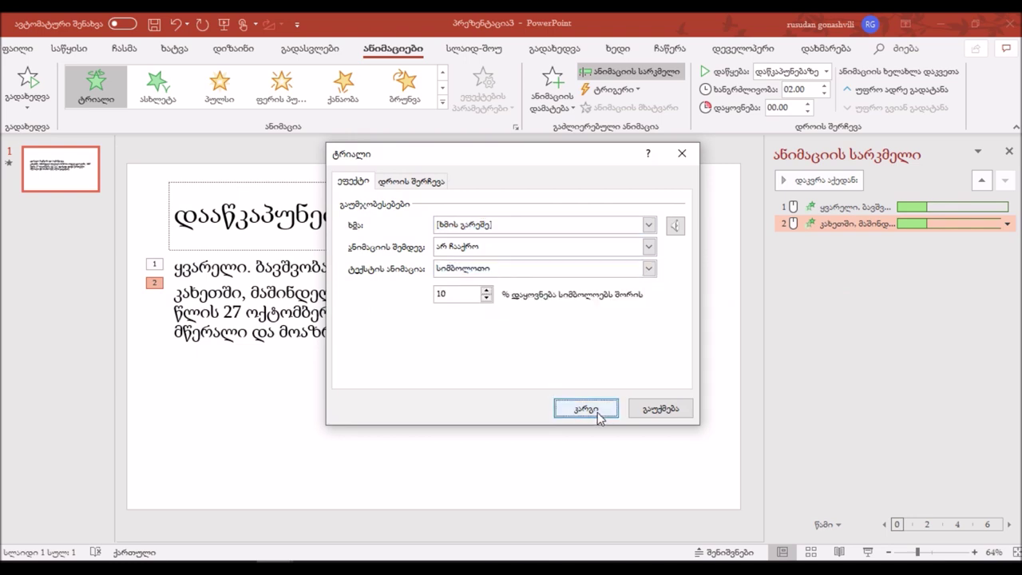
pyautogui.click(595, 409)
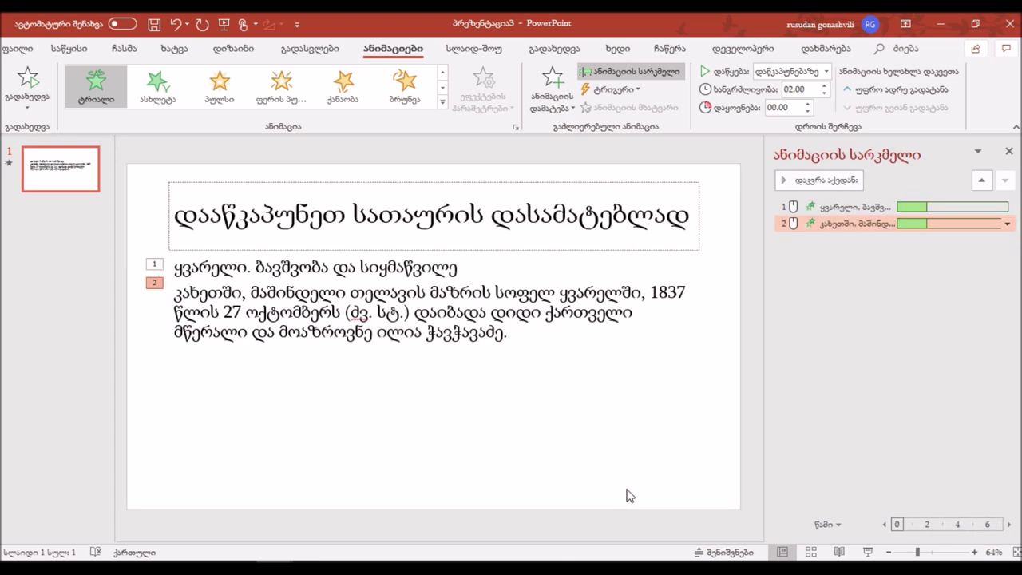
# Set the heading animation to Start With Previous and the paragraph's to Start After Previous.
pyautogui.click(1010, 208)
pyautogui.click(1008, 207)
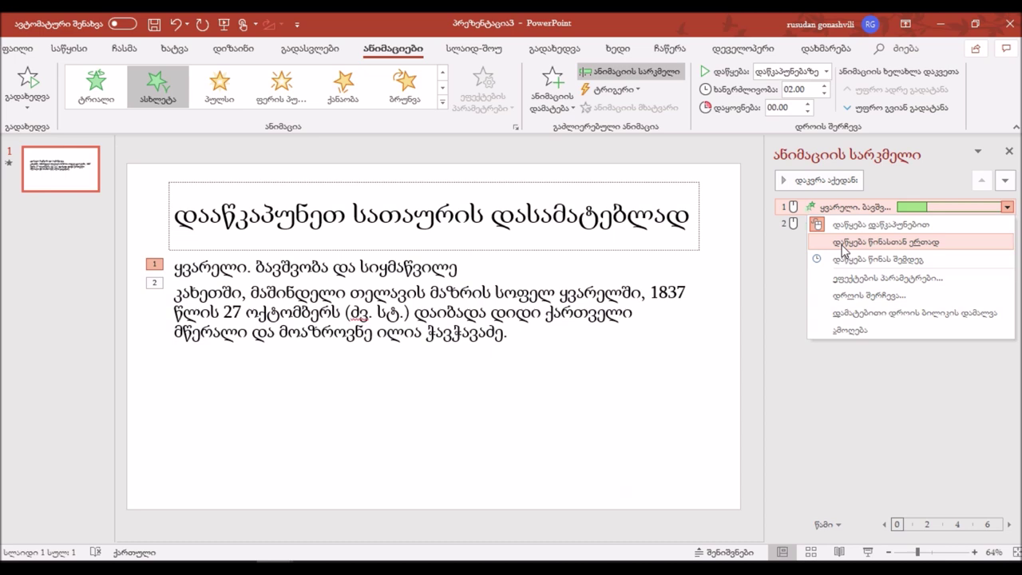
pyautogui.click(842, 244)
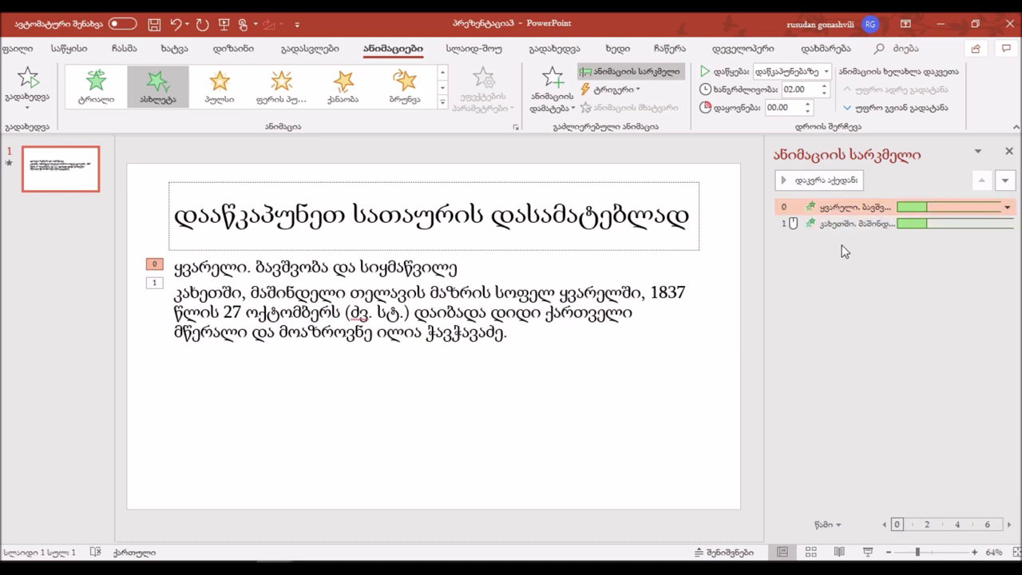
pyautogui.click(1008, 227)
pyautogui.click(1008, 226)
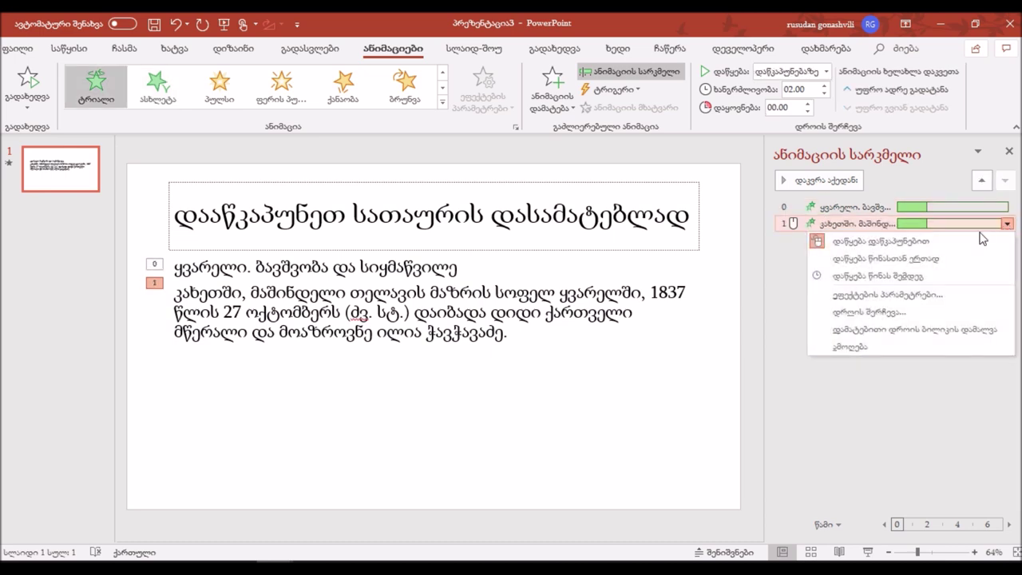
pyautogui.click(854, 276)
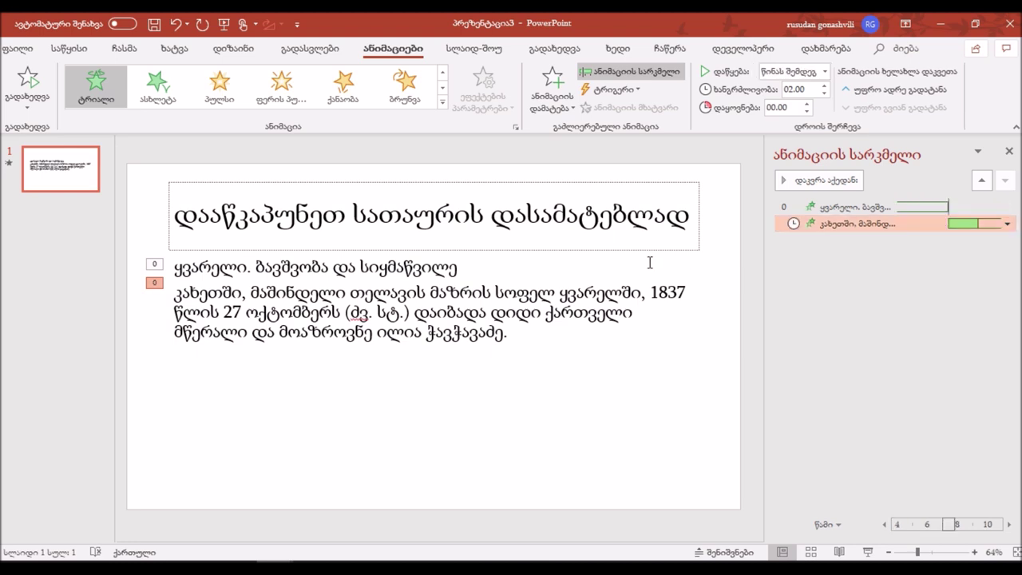
pyautogui.hotkey('ctrl', 'z')
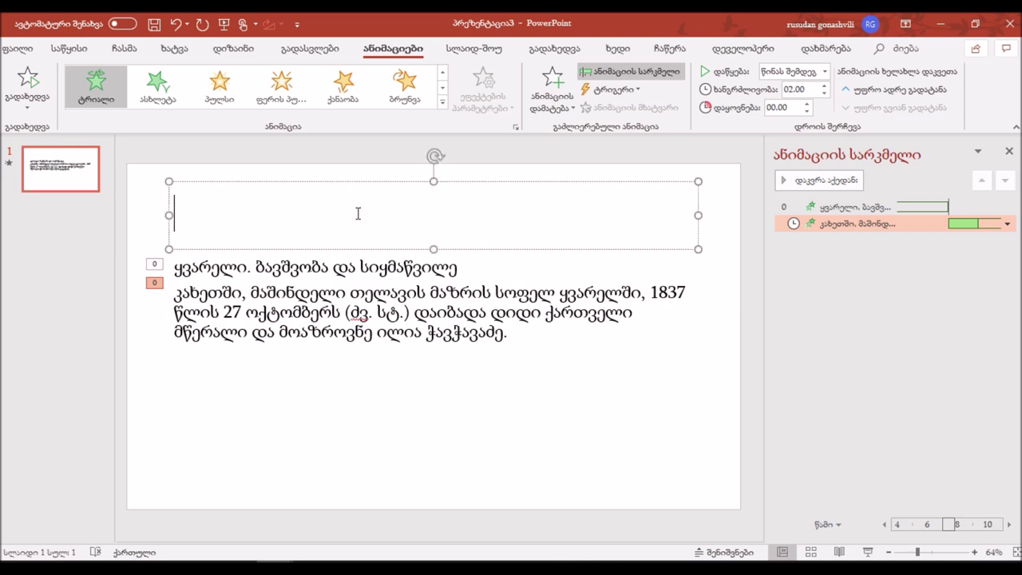
pyautogui.click(359, 208)
# Title the slide 'ილია ჭავჭავაძე' and center it in the title box.
pyautogui.write('ილი')
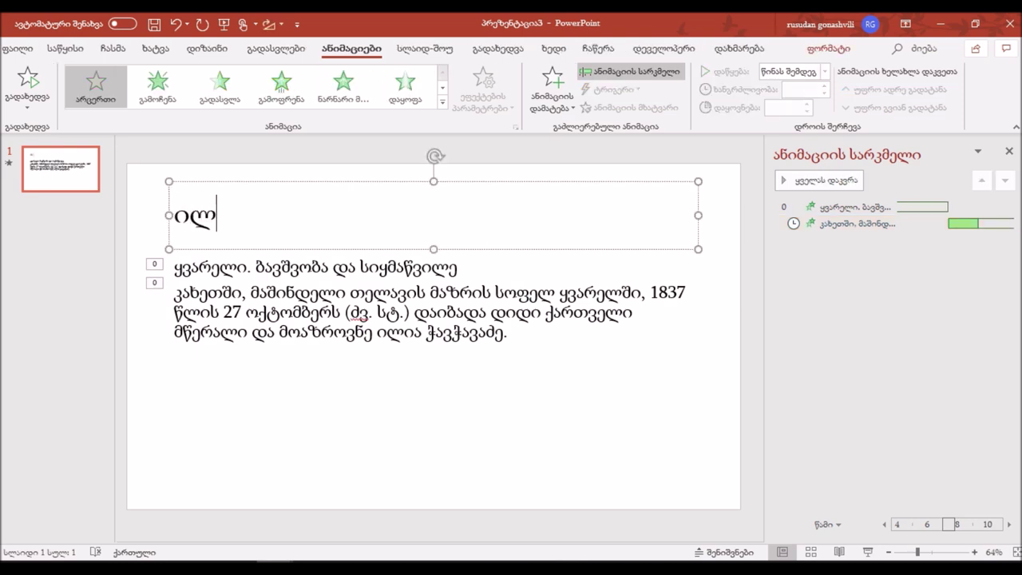
pyautogui.write('ა ჭავჭავაძე')
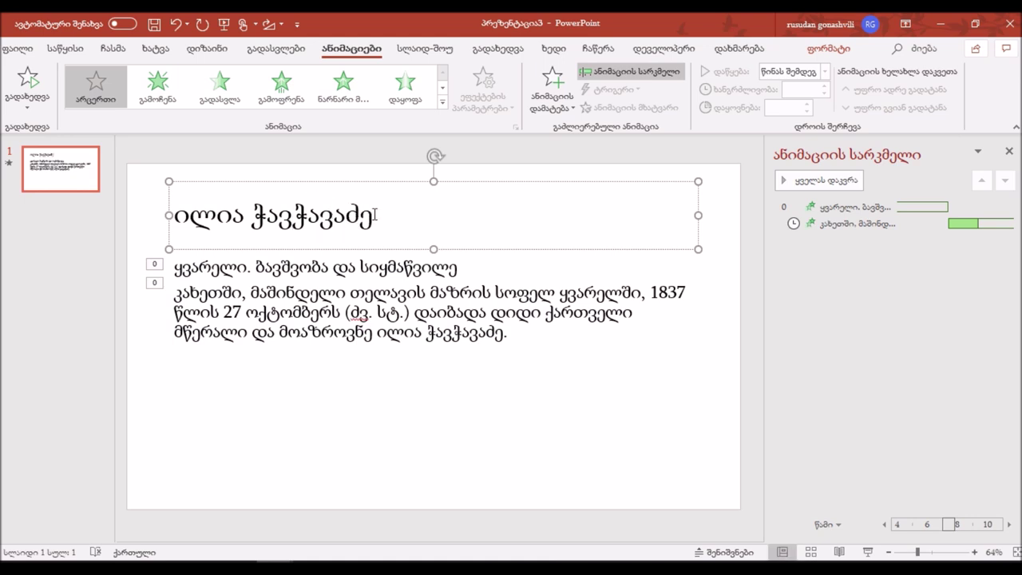
pyautogui.click(113, 51)
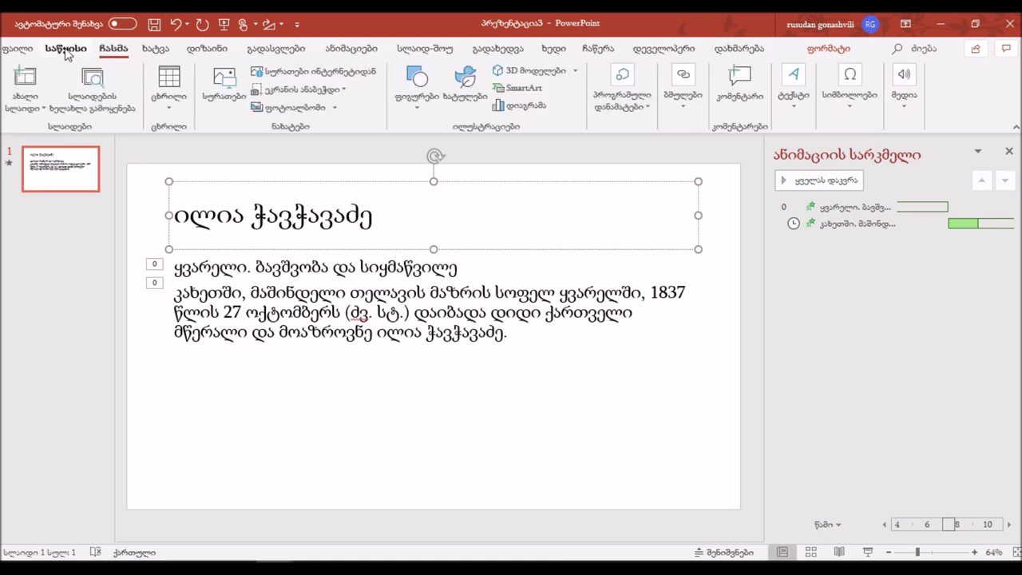
pyautogui.click(67, 49)
pyautogui.click(493, 107)
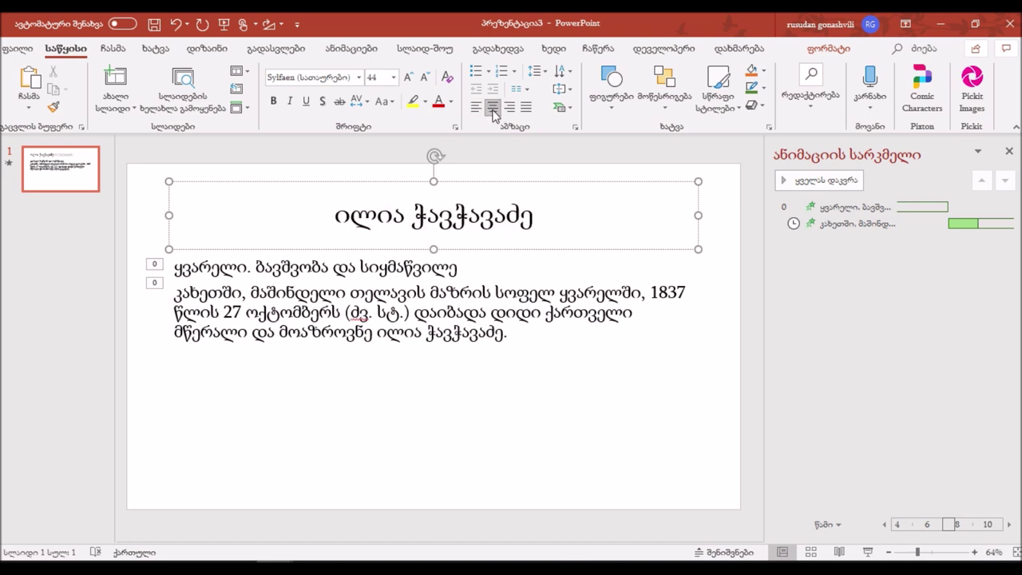
pyautogui.click(575, 186)
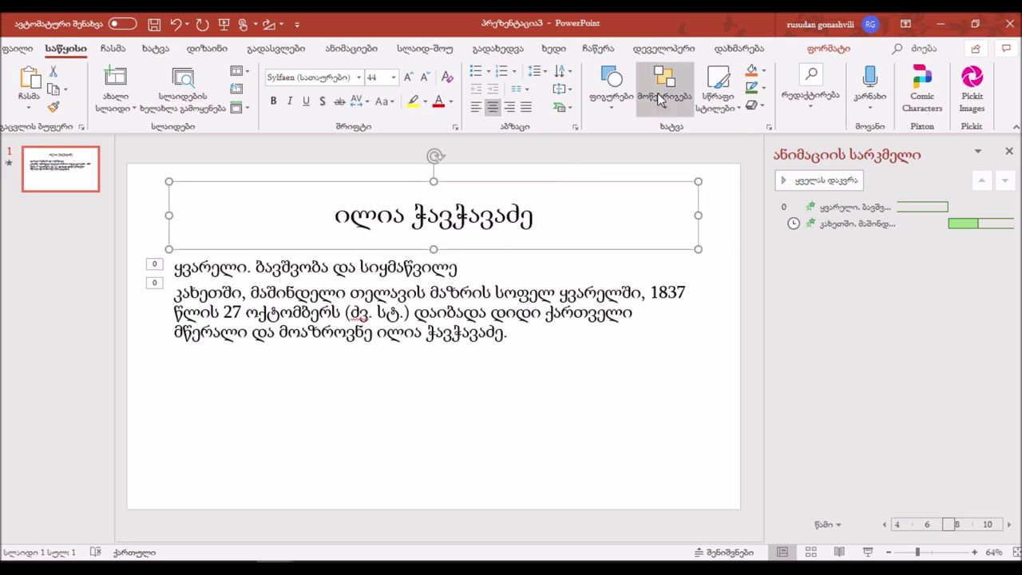
pyautogui.click(816, 49)
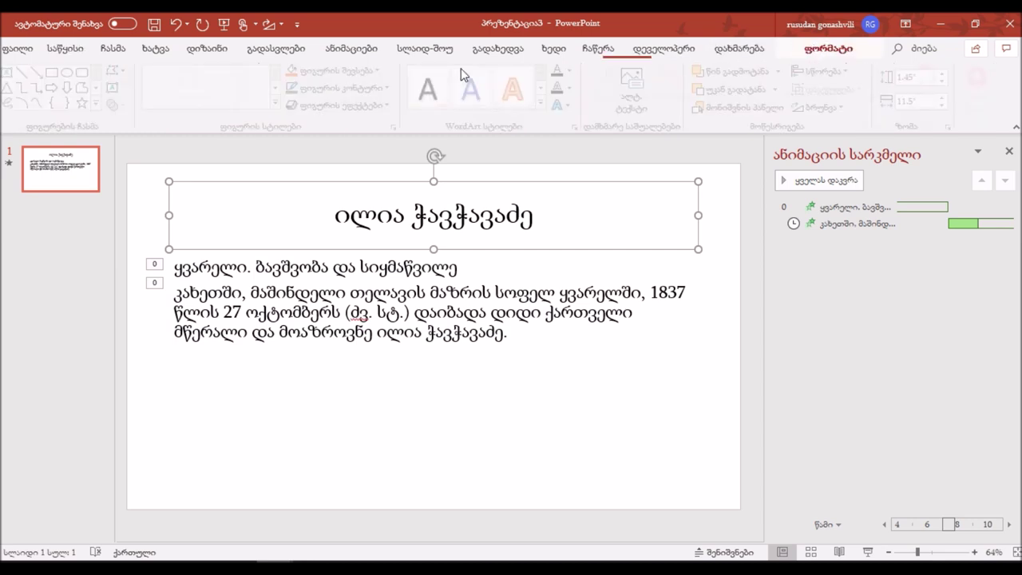
# Fill the title box with dark green and give it a coloured outline.
pyautogui.click(384, 71)
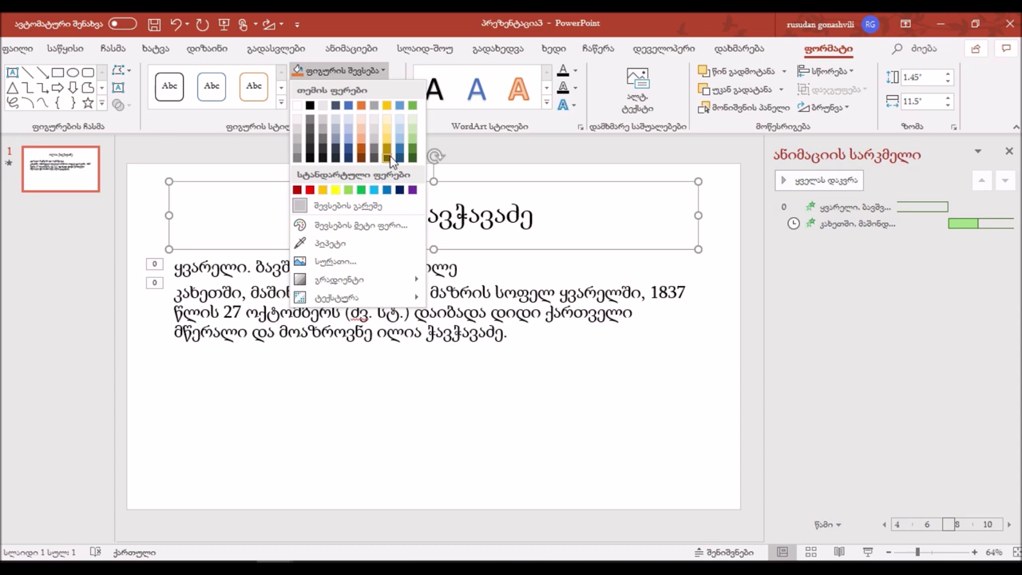
pyautogui.click(413, 159)
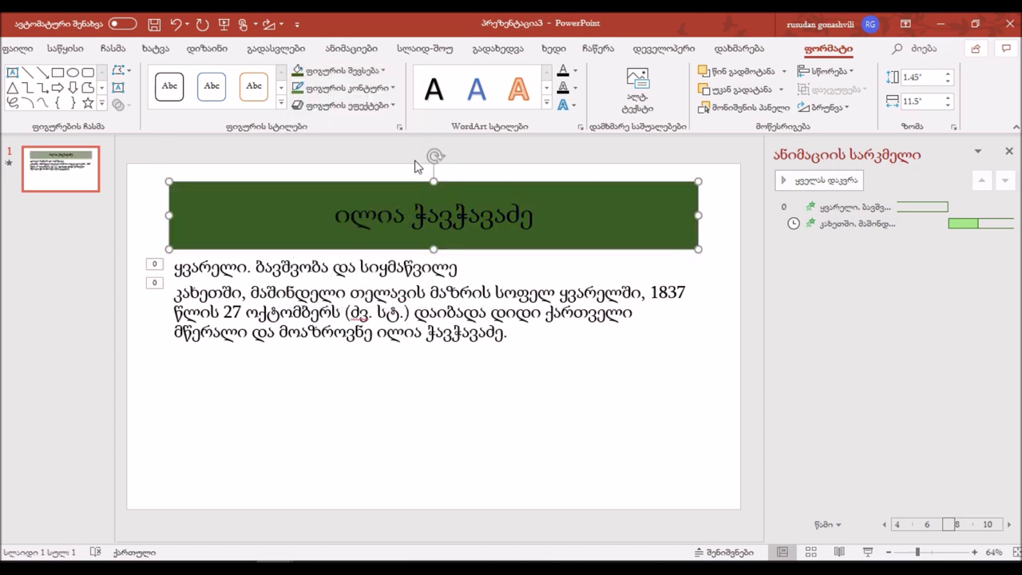
pyautogui.click(392, 88)
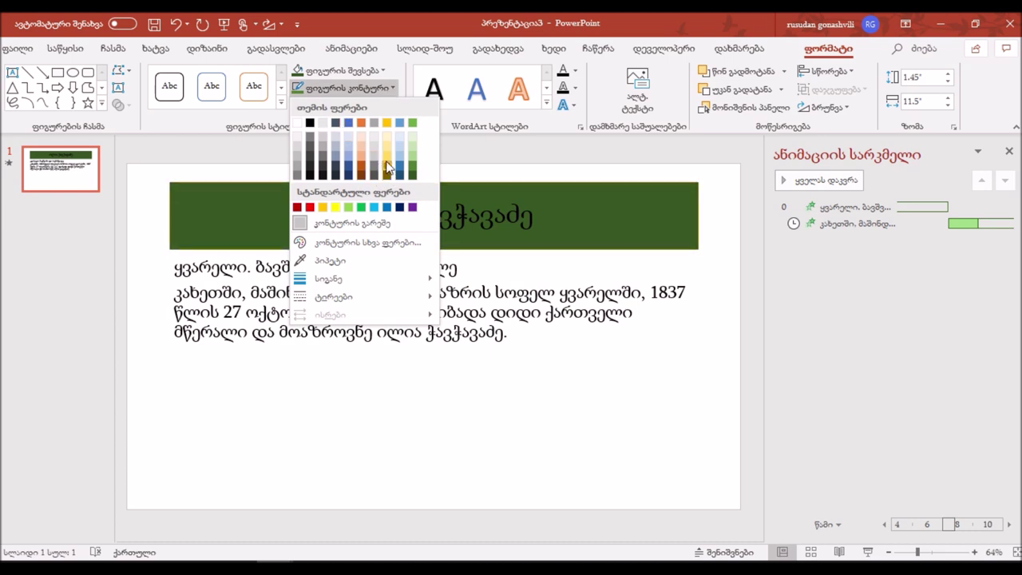
pyautogui.click(387, 168)
# Apply an inset bevel effect to the title box.
pyautogui.click(392, 105)
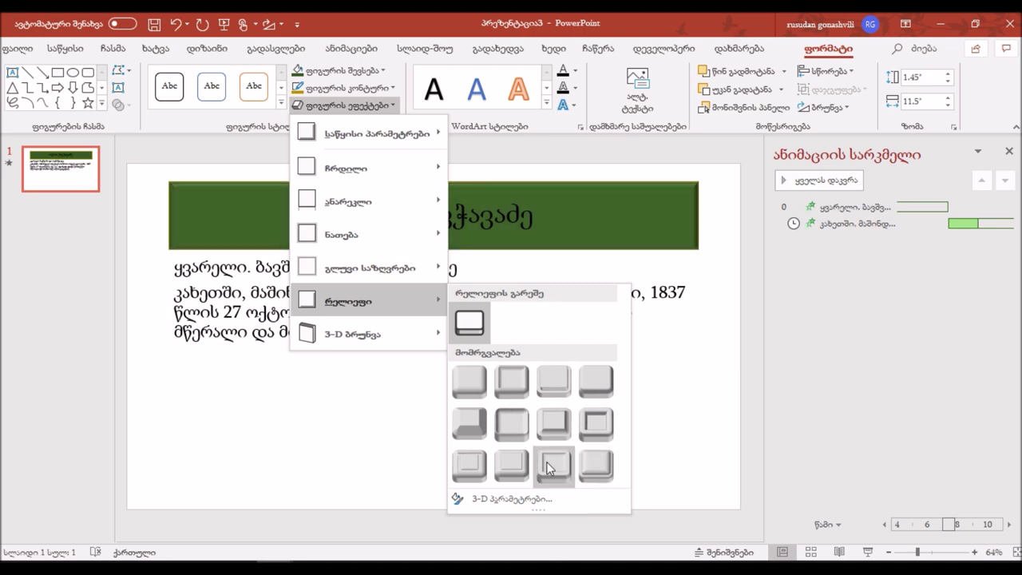
pyautogui.click(508, 383)
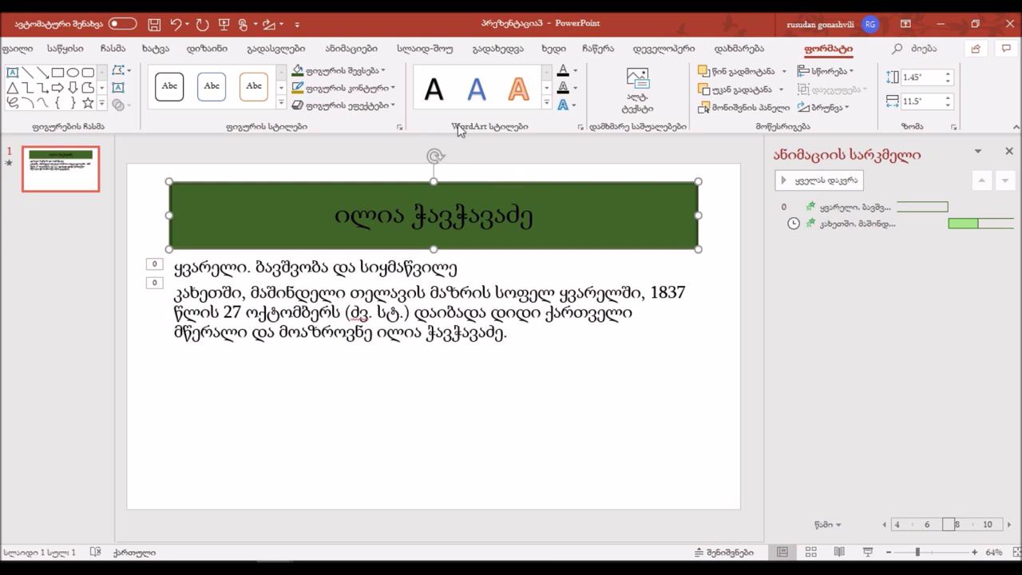
pyautogui.click(528, 216)
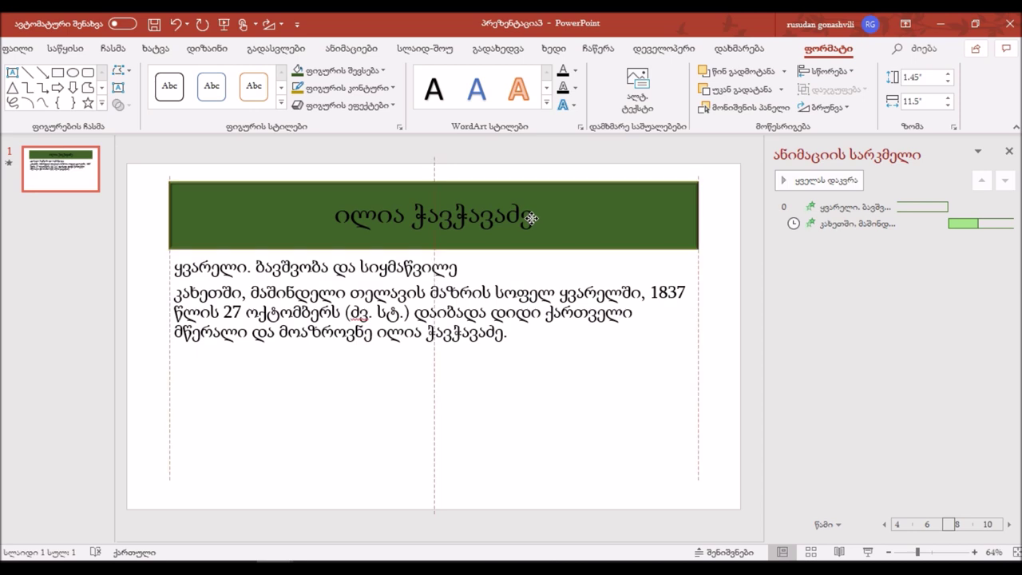
pyautogui.click(337, 215)
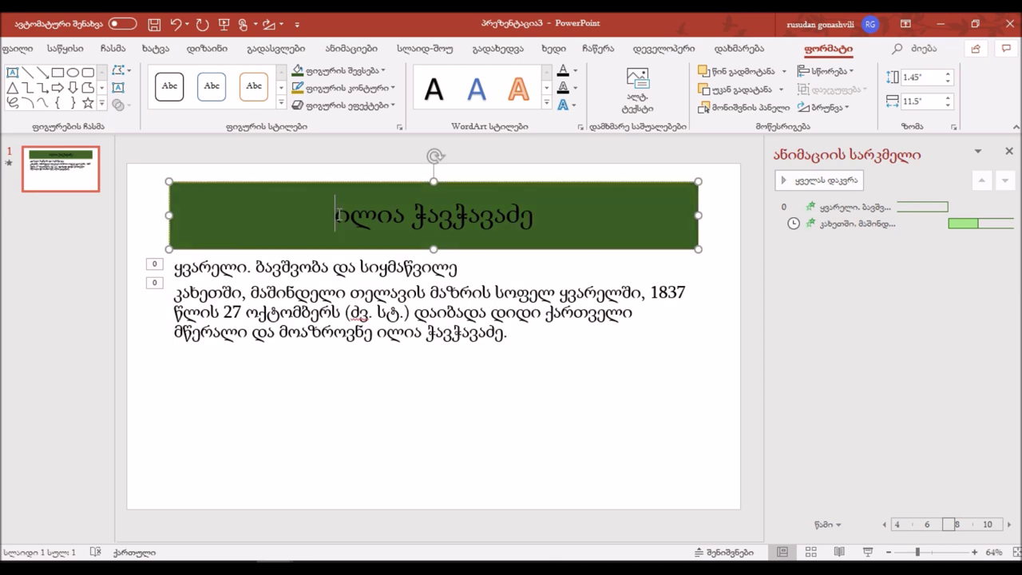
# Select the whole title text and give it the Zoom entrance animation.
pyautogui.moveTo(360, 211); pyautogui.dragTo(567, 227)
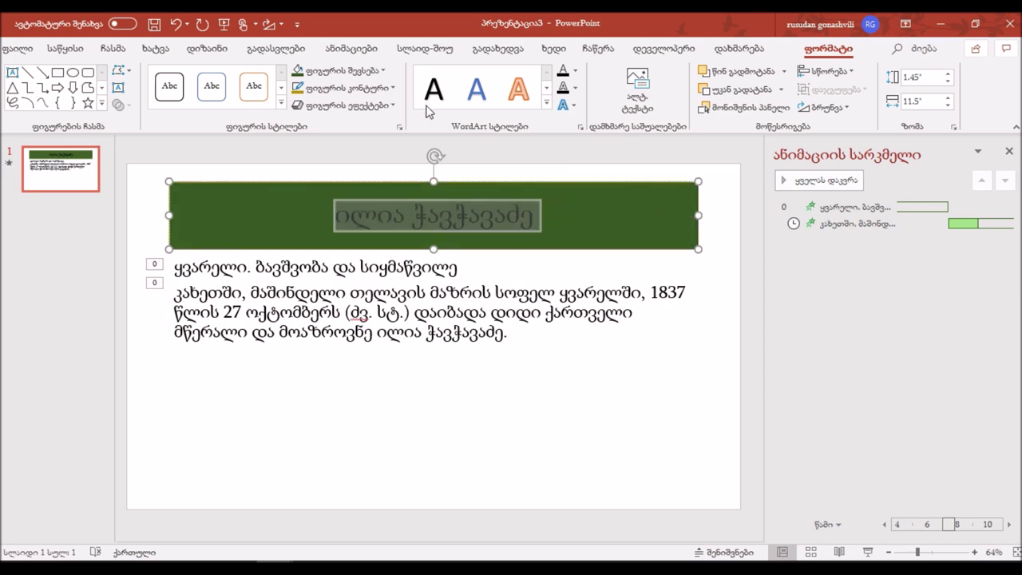
pyautogui.click(342, 51)
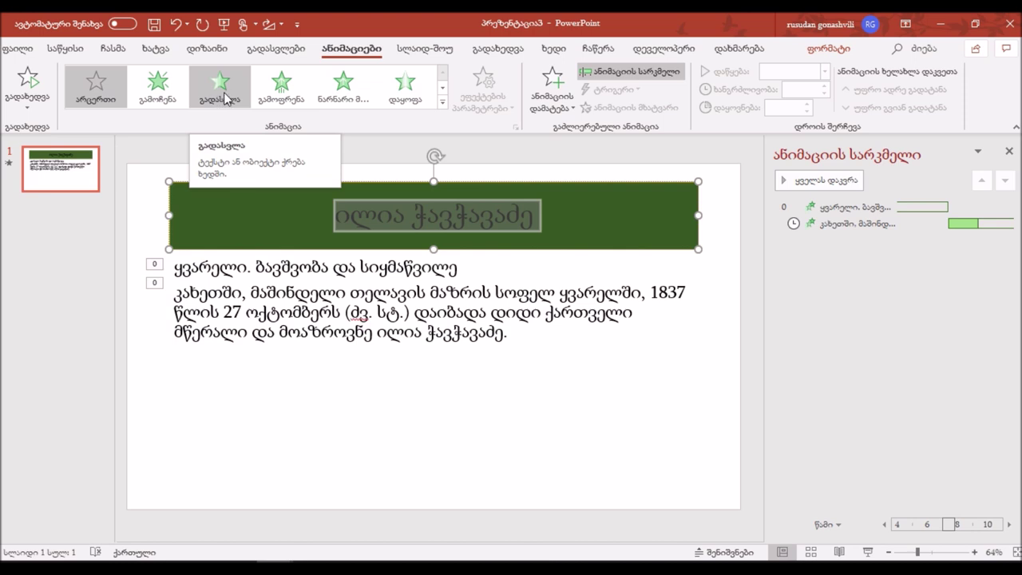
pyautogui.click(442, 101)
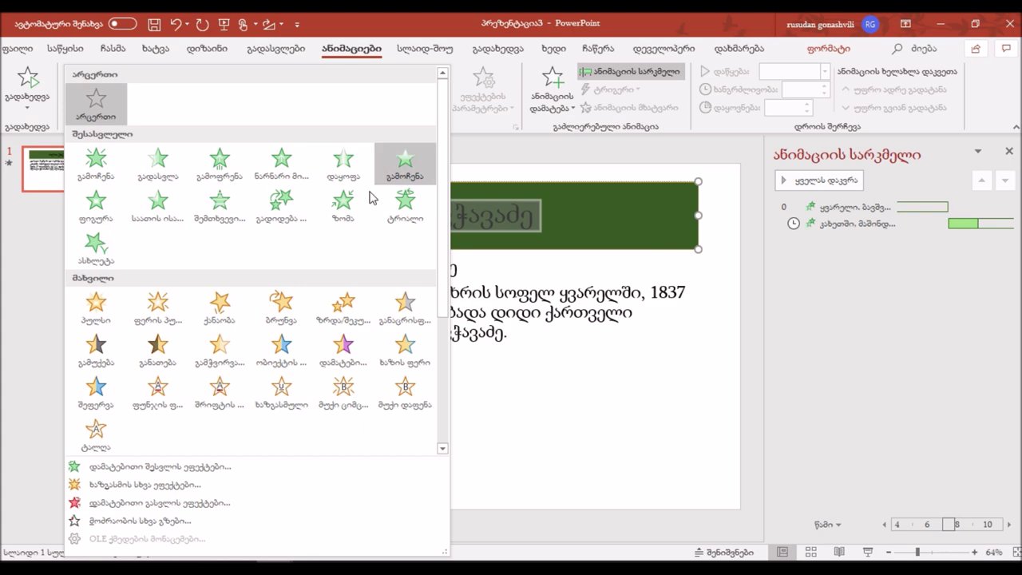
pyautogui.click(346, 202)
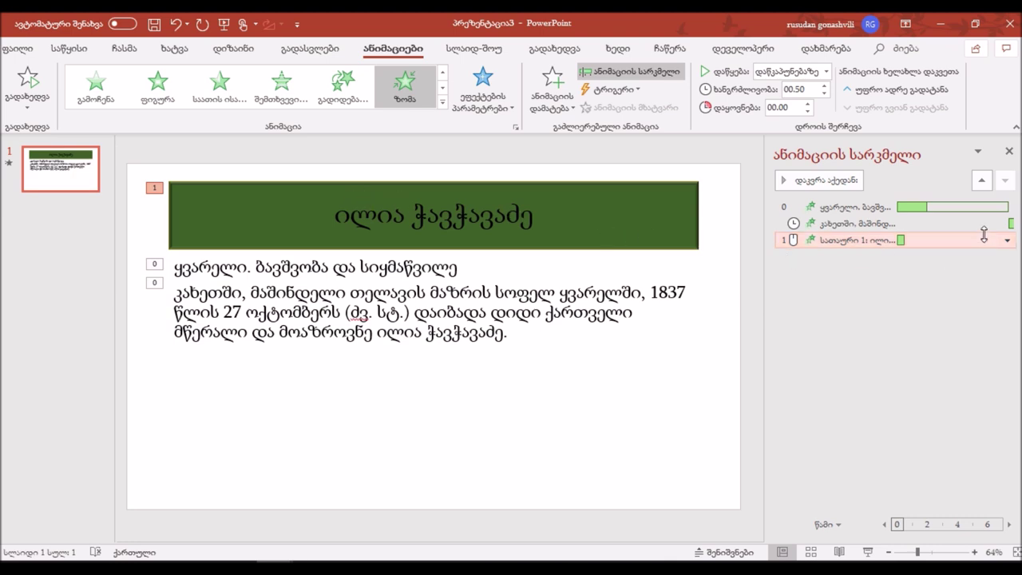
# Move the title's Zoom animation to the top of the list and set it to With Previous.
pyautogui.moveTo(985, 236); pyautogui.dragTo(986, 201)
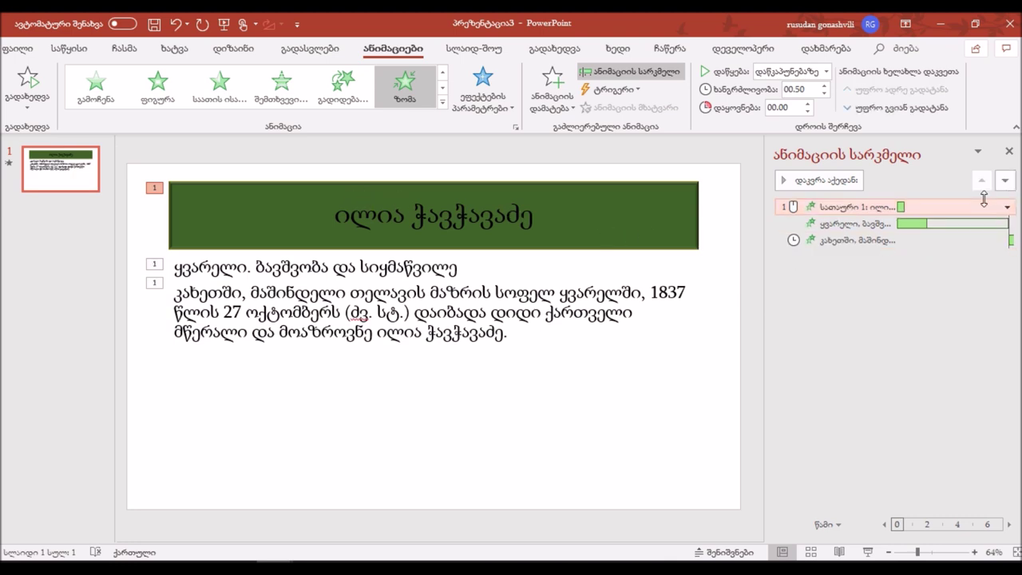
pyautogui.click(1009, 210)
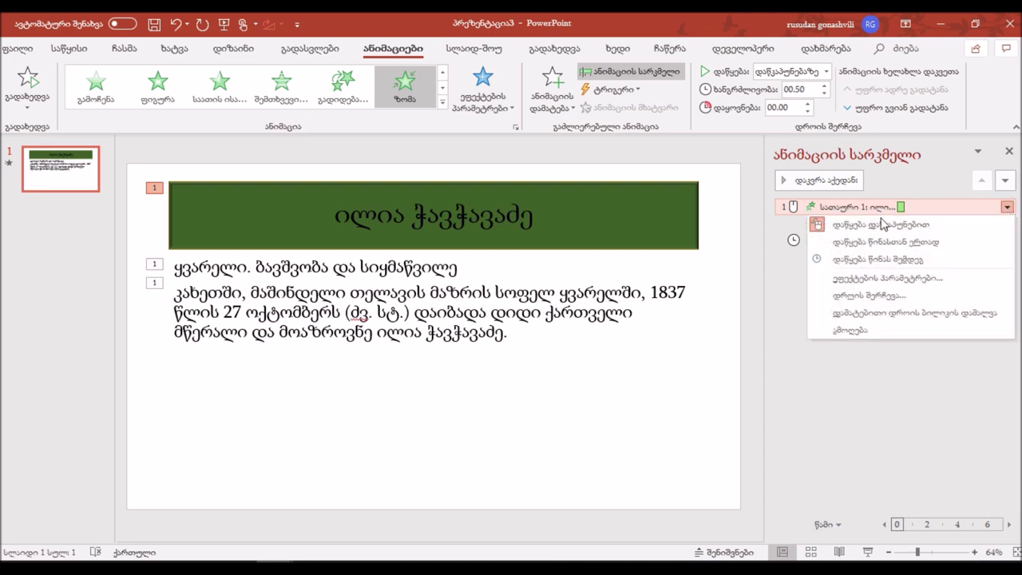
pyautogui.click(857, 243)
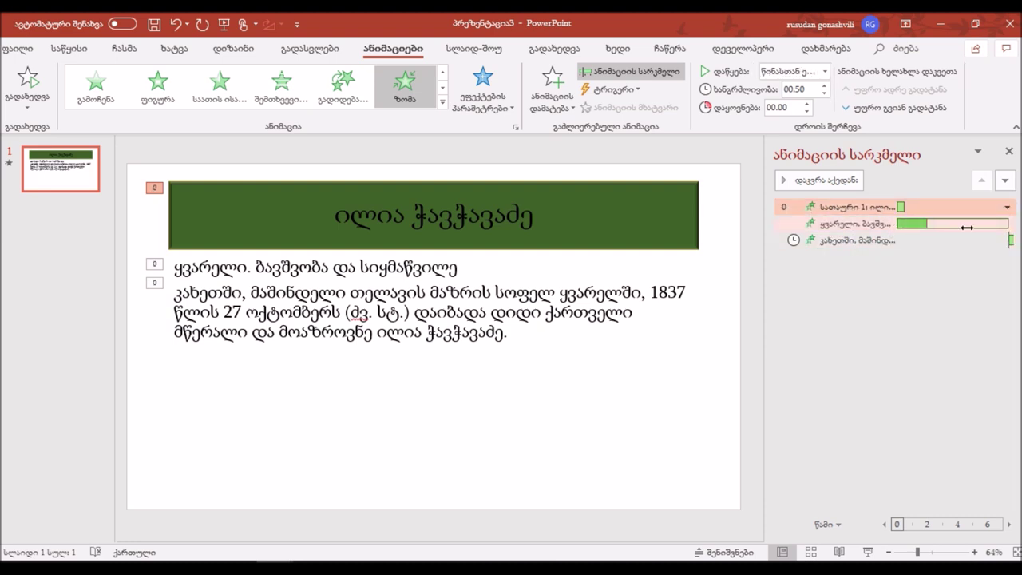
# Set the first body-text animation to start After Previous, then reselect the title animation.
pyautogui.click(1002, 224)
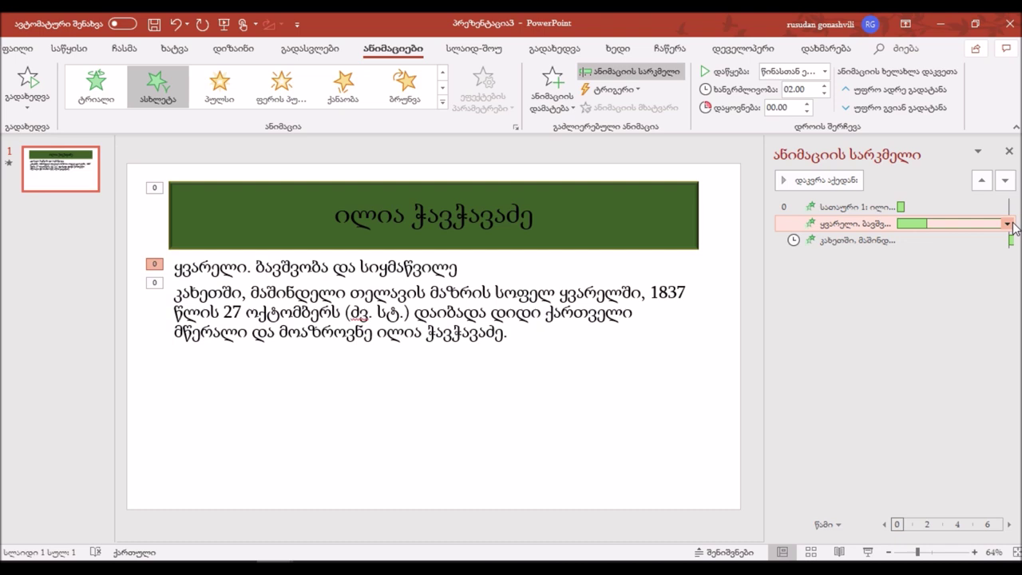
pyautogui.click(1009, 225)
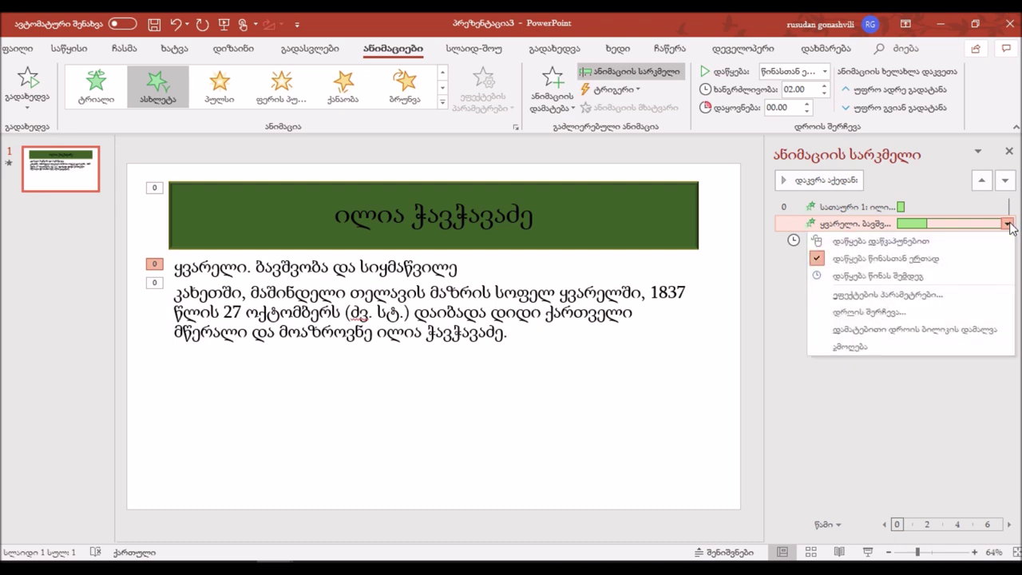
pyautogui.click(869, 285)
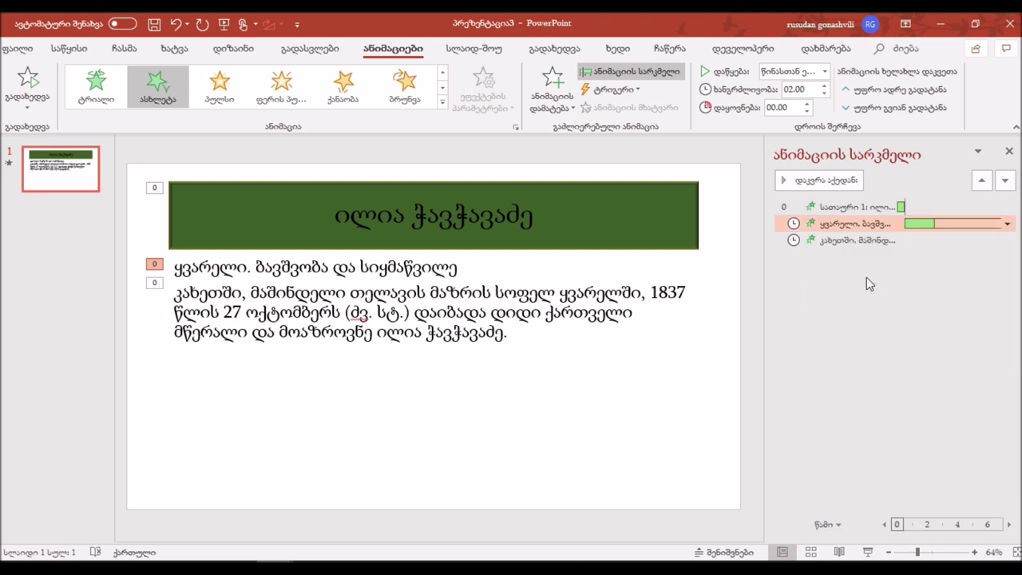
pyautogui.click(1009, 242)
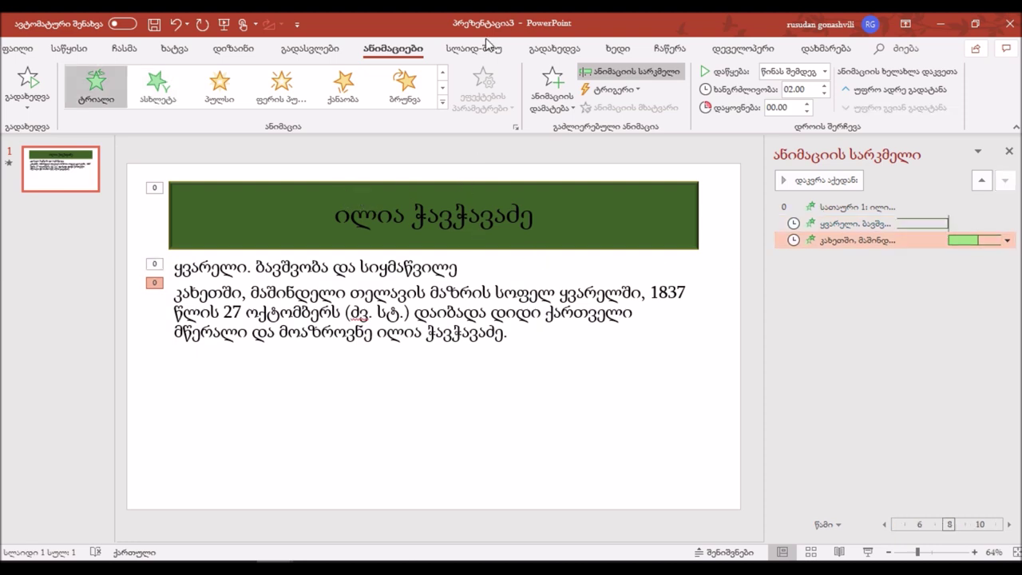
pyautogui.click(852, 207)
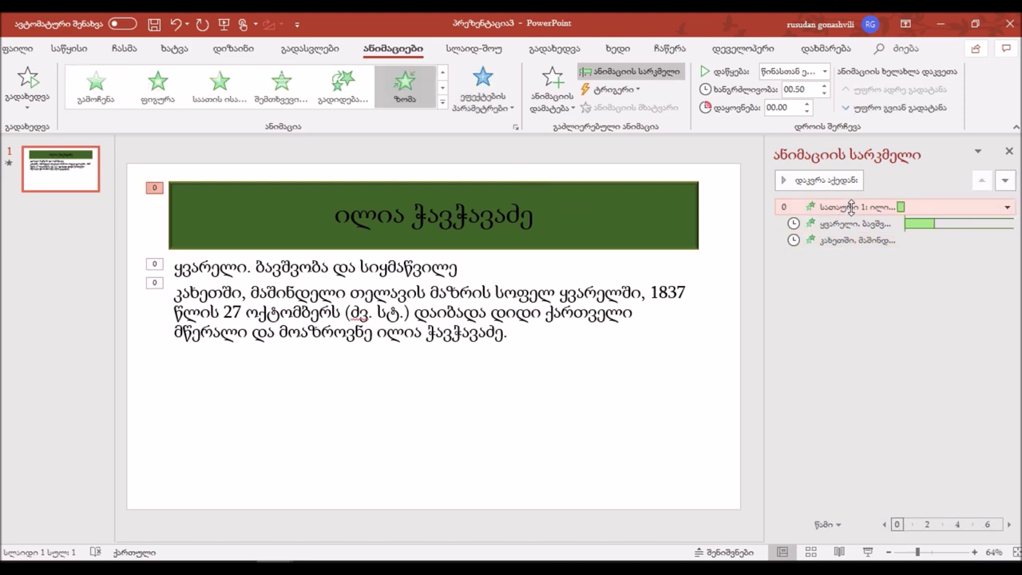
# In the title Zoom's Effect Options, set Animate text to By word with 10% delay.
pyautogui.click(1008, 207)
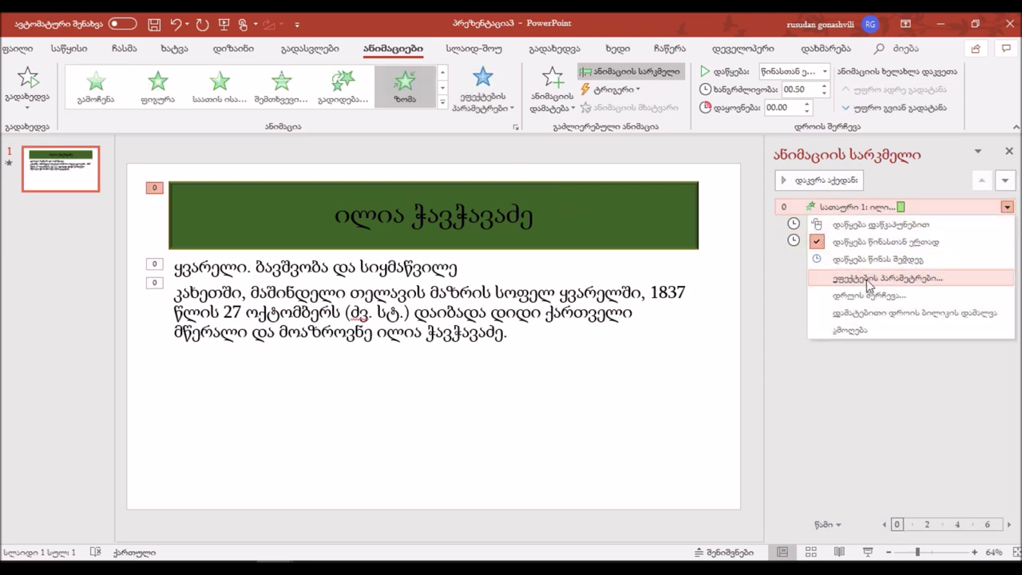
pyautogui.click(846, 278)
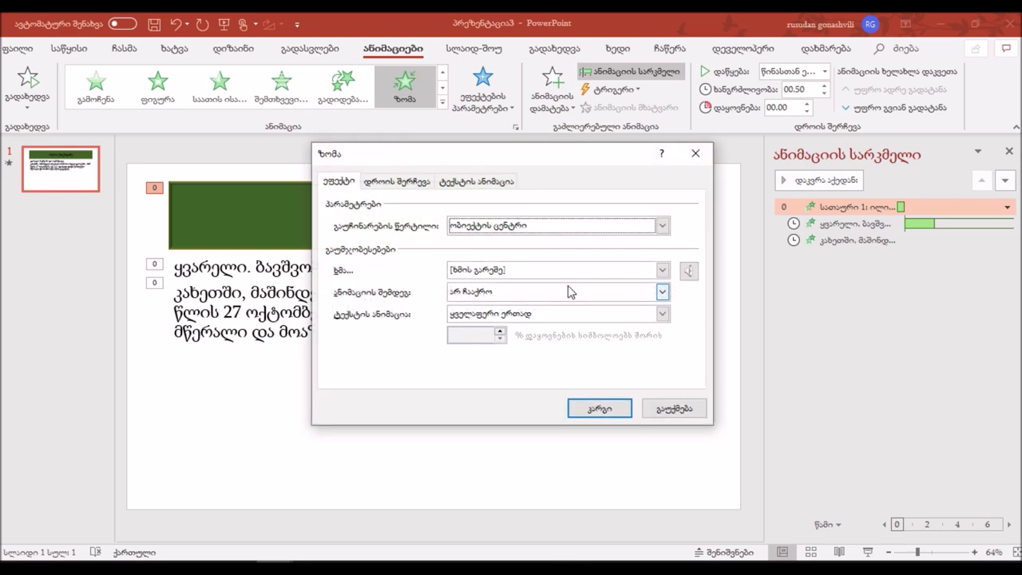
pyautogui.click(663, 314)
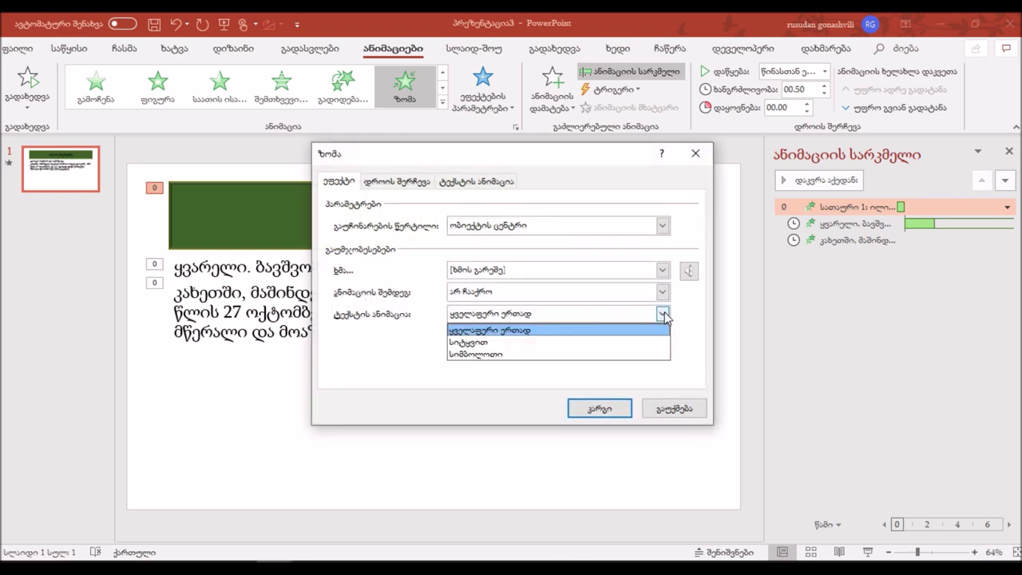
pyautogui.click(474, 342)
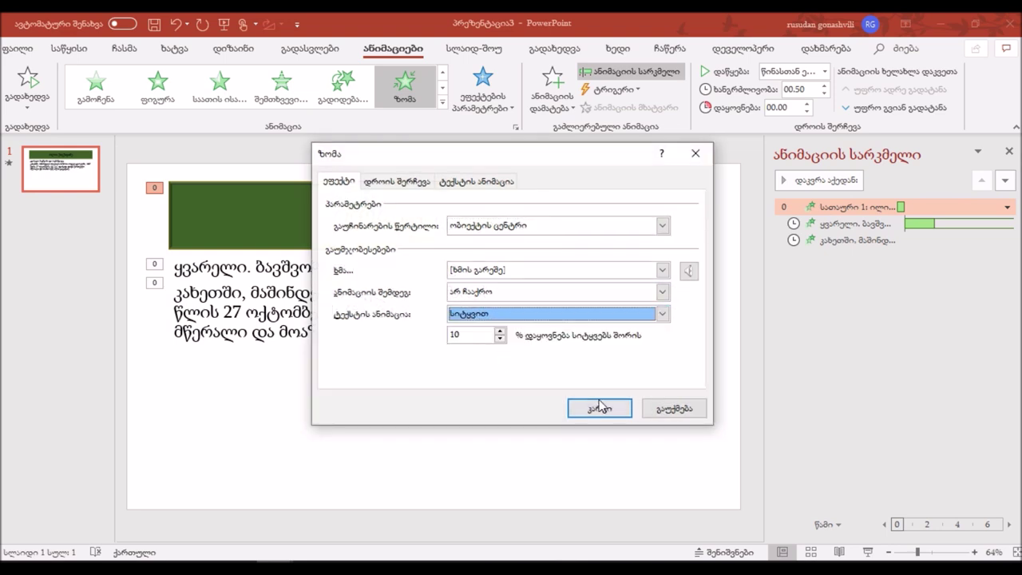
pyautogui.click(599, 408)
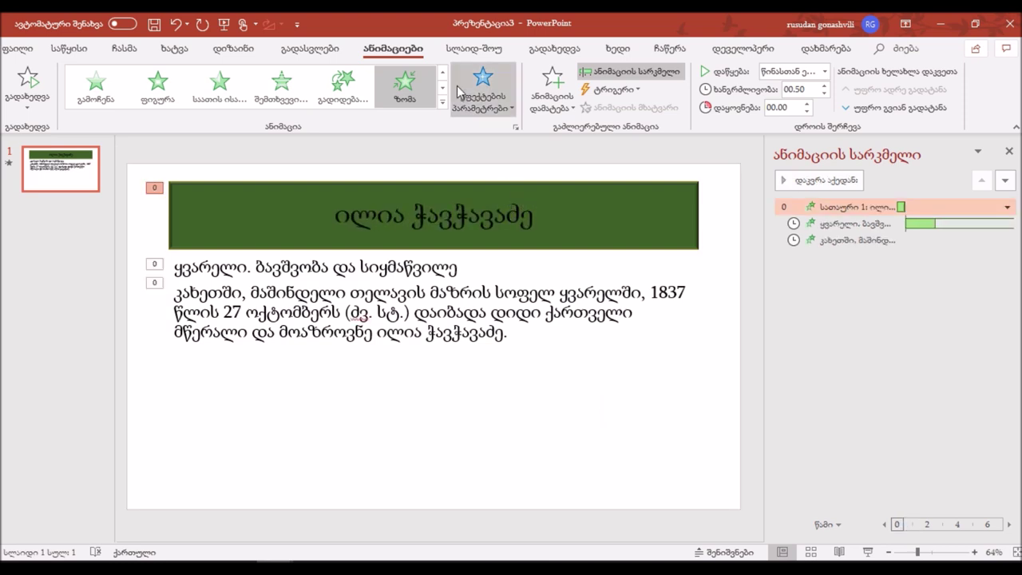
# Start the slide show From Current Slide to watch the animations play automatically.
pyautogui.click(471, 50)
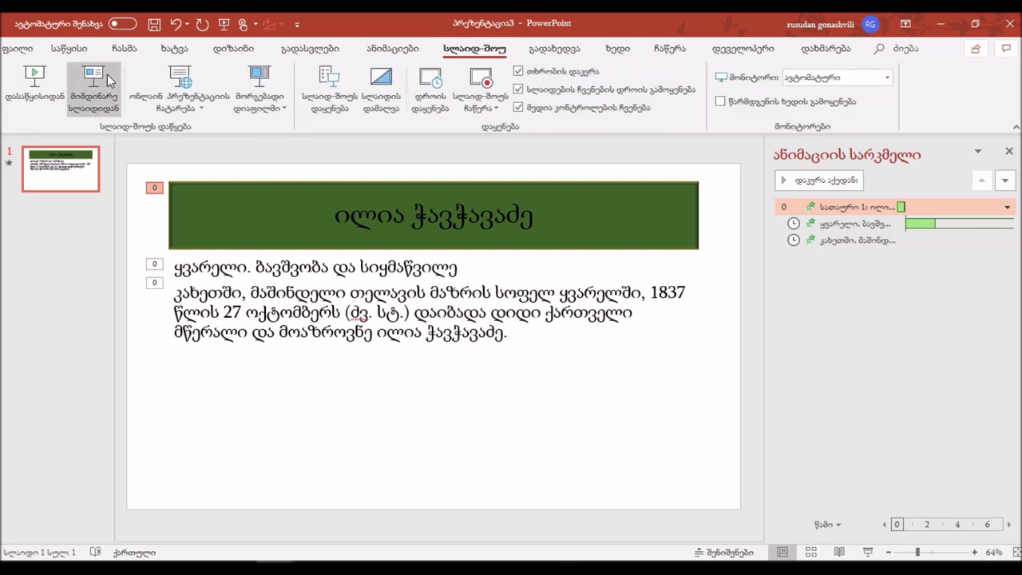
pyautogui.click(103, 80)
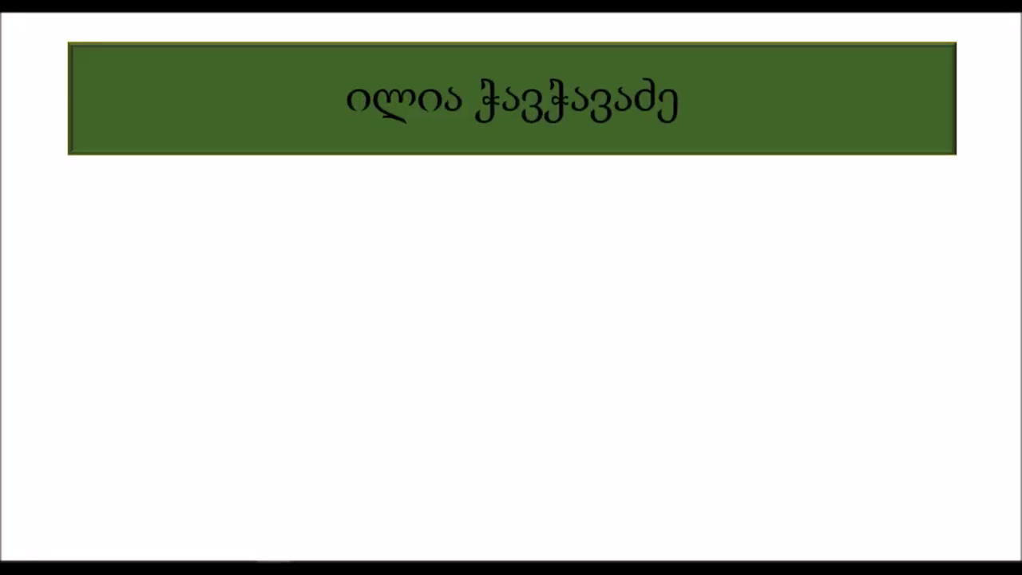